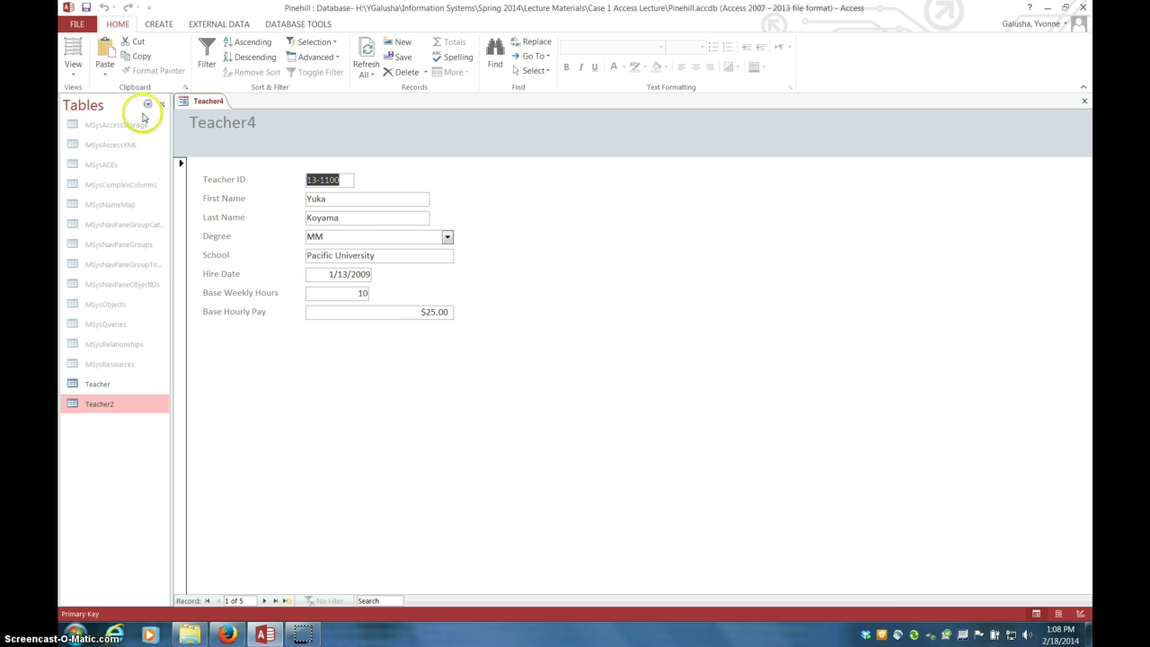
# Switch the Teacher4 form to Design View and extend the Detail section down to about 3.8 inches.
pyautogui.click(77, 68)
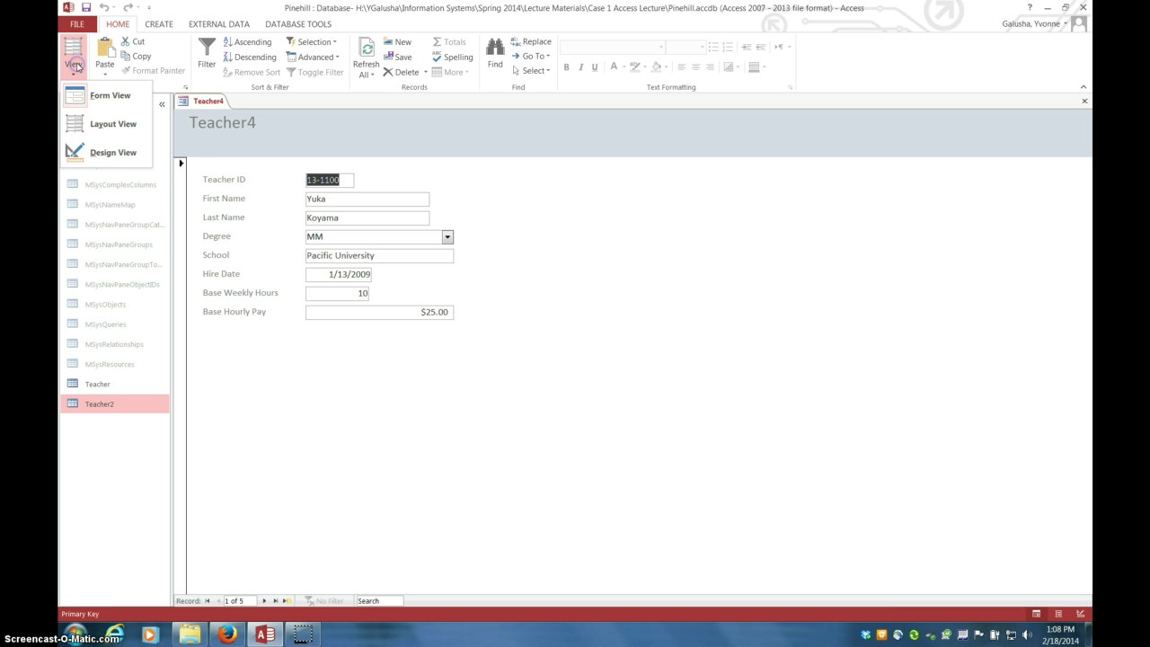
pyautogui.click(104, 154)
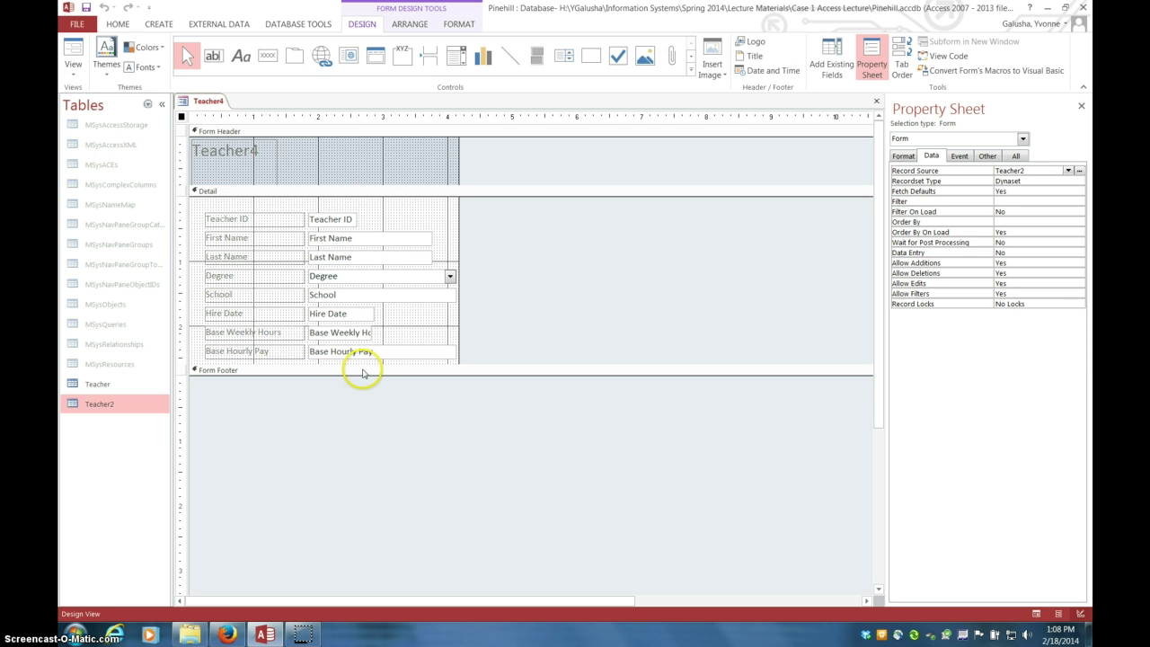
pyautogui.moveTo(362, 362); pyautogui.dragTo(374, 442)
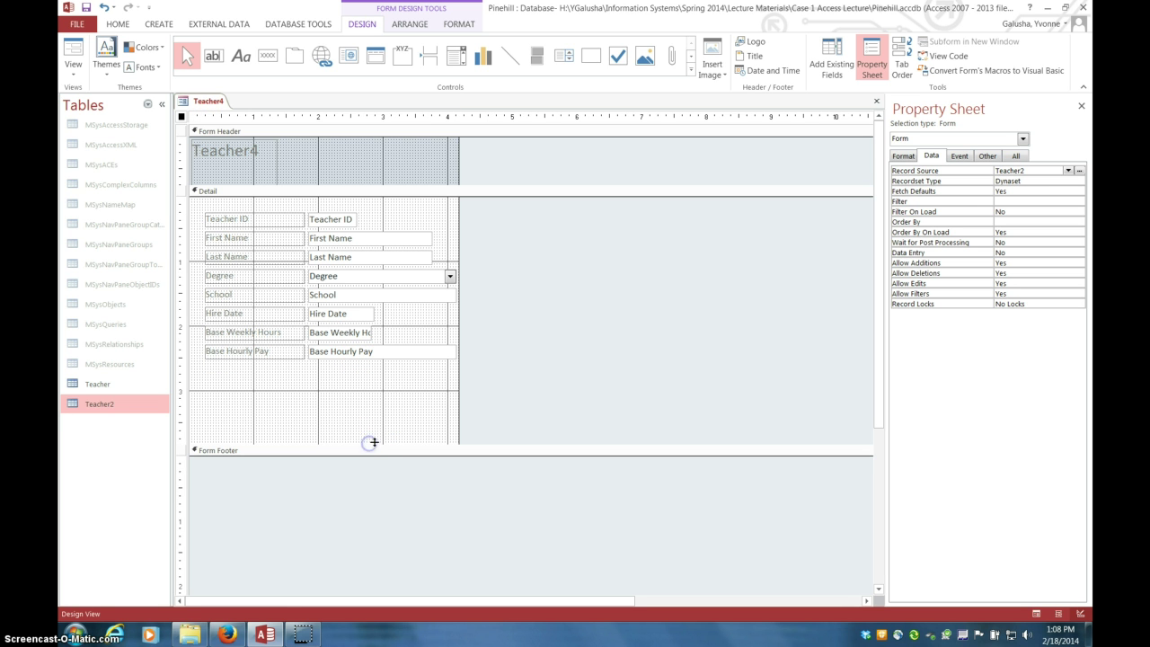
# Add an unbound text box about 2.2 inches wide directly below the Base Hourly Pay field in the Detail section.
pyautogui.click(213, 57)
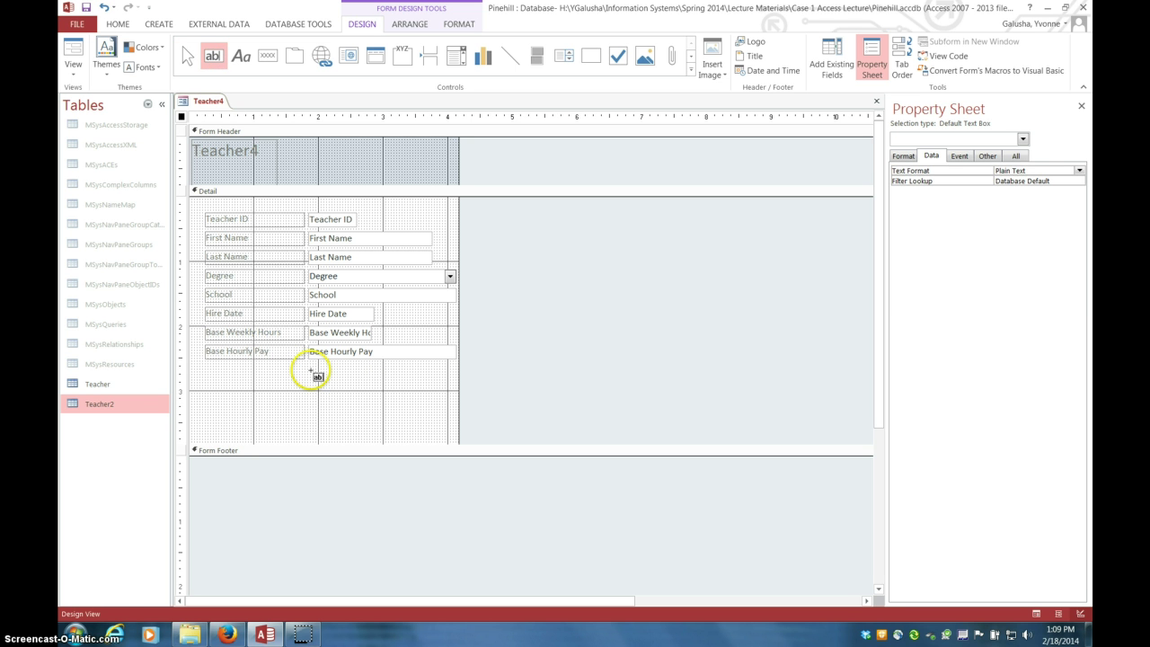
pyautogui.moveTo(310, 370); pyautogui.dragTo(447, 388)
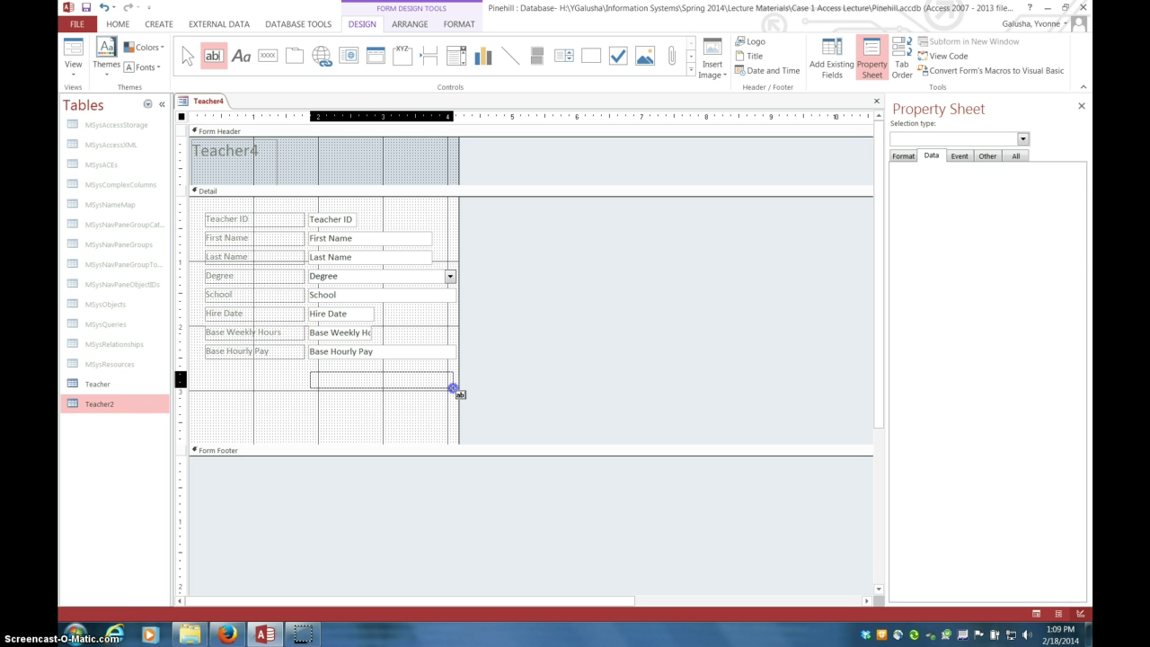
pyautogui.moveTo(452, 388); pyautogui.dragTo(452, 390)
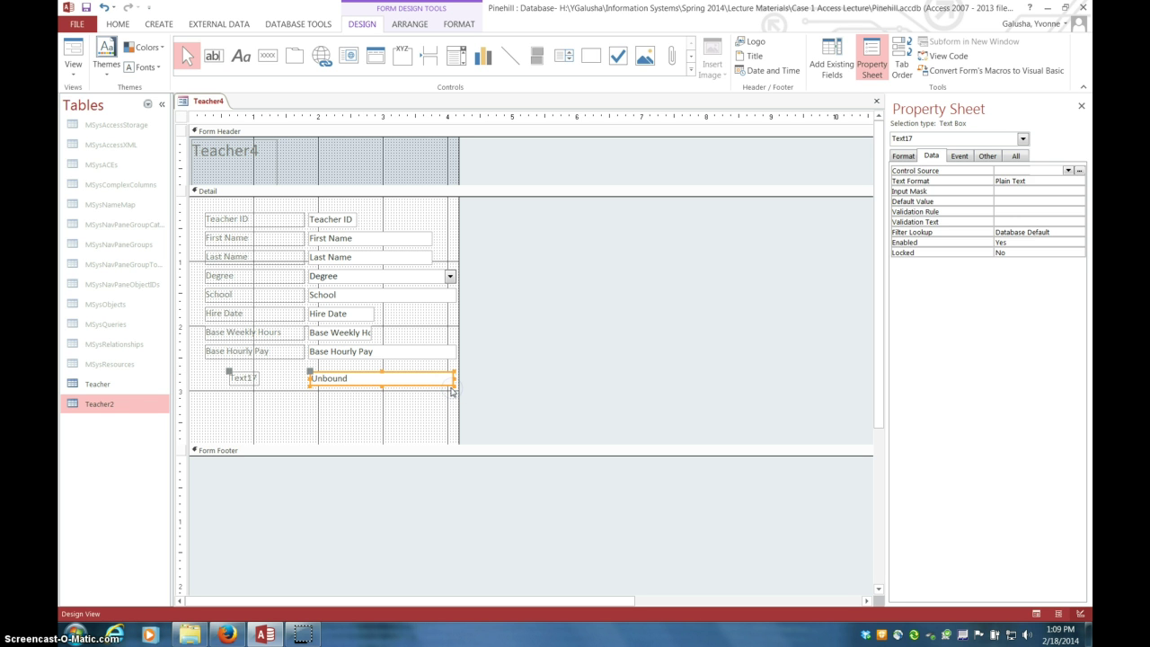
pyautogui.press('Up')
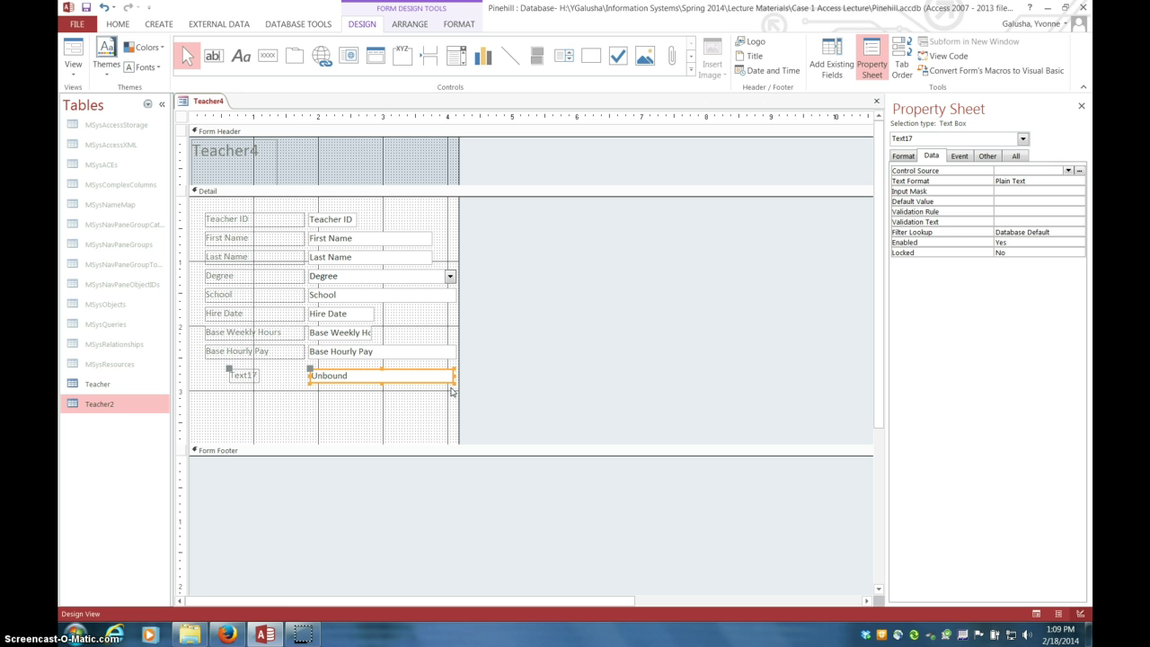
pyautogui.press('Up')
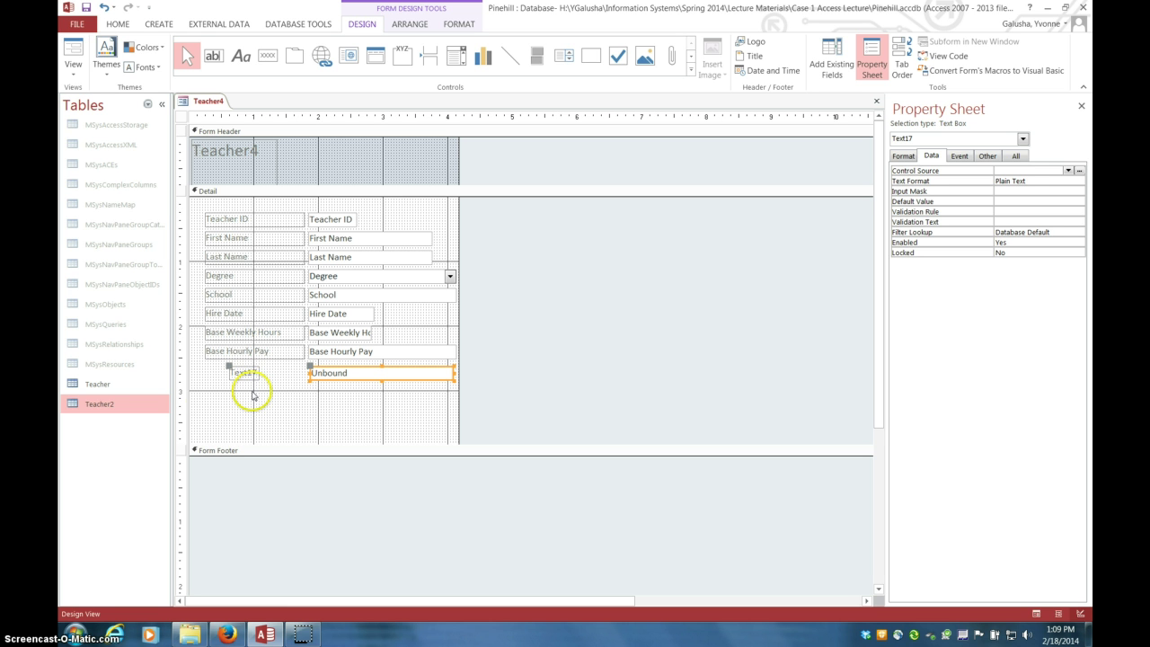
pyautogui.press('Up')
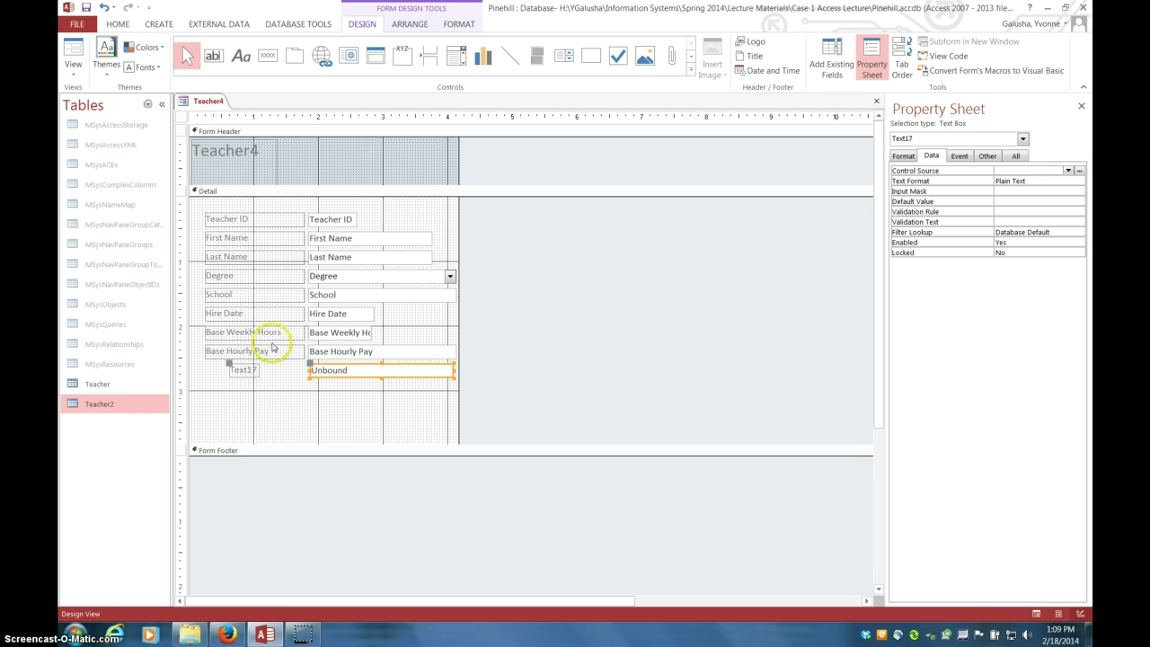
# Align the new text box and its label with the left edges of the fields and labels above.
pyautogui.click(233, 369)
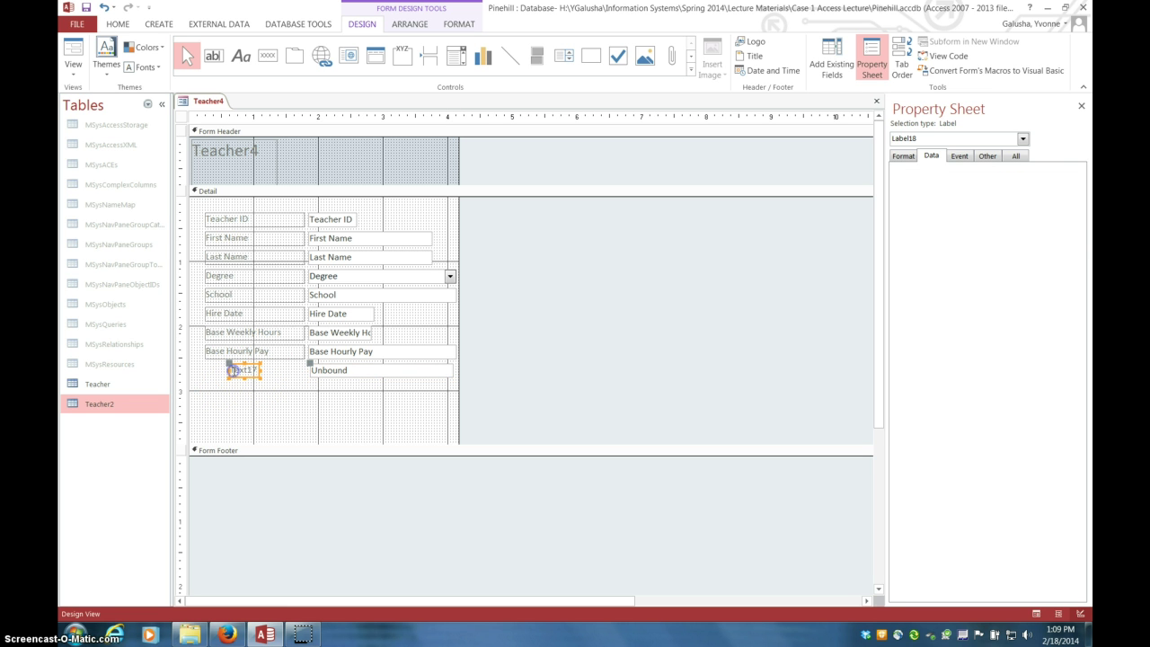
pyautogui.moveTo(230, 374); pyautogui.dragTo(311, 366)
pyautogui.click(275, 372)
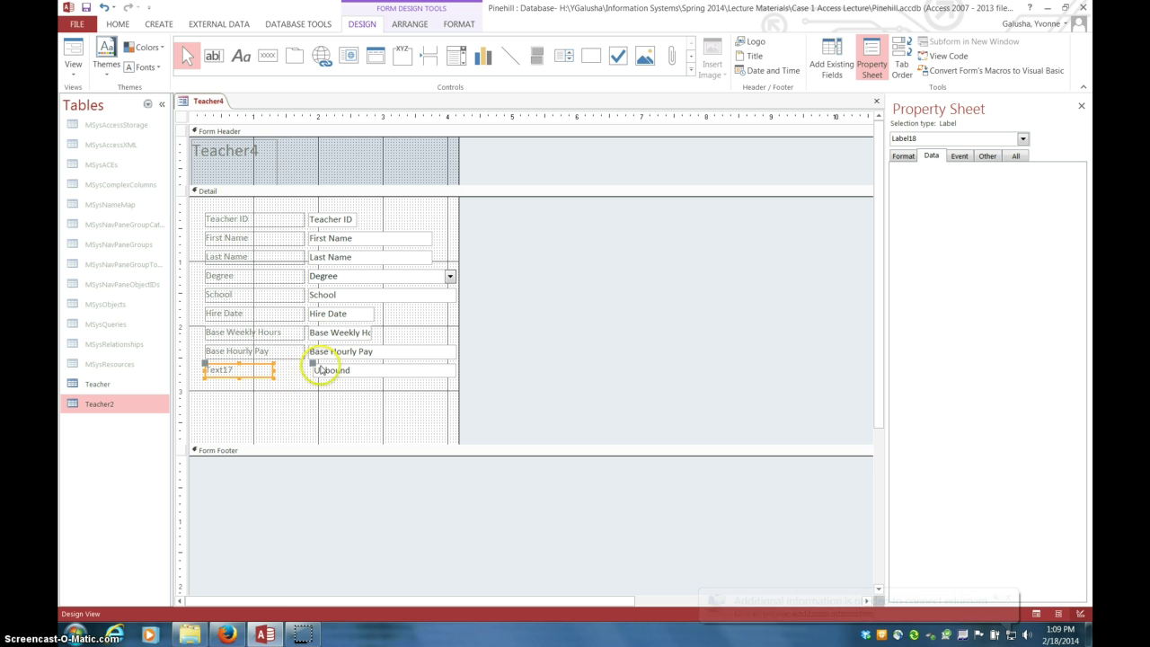
pyautogui.click(314, 363)
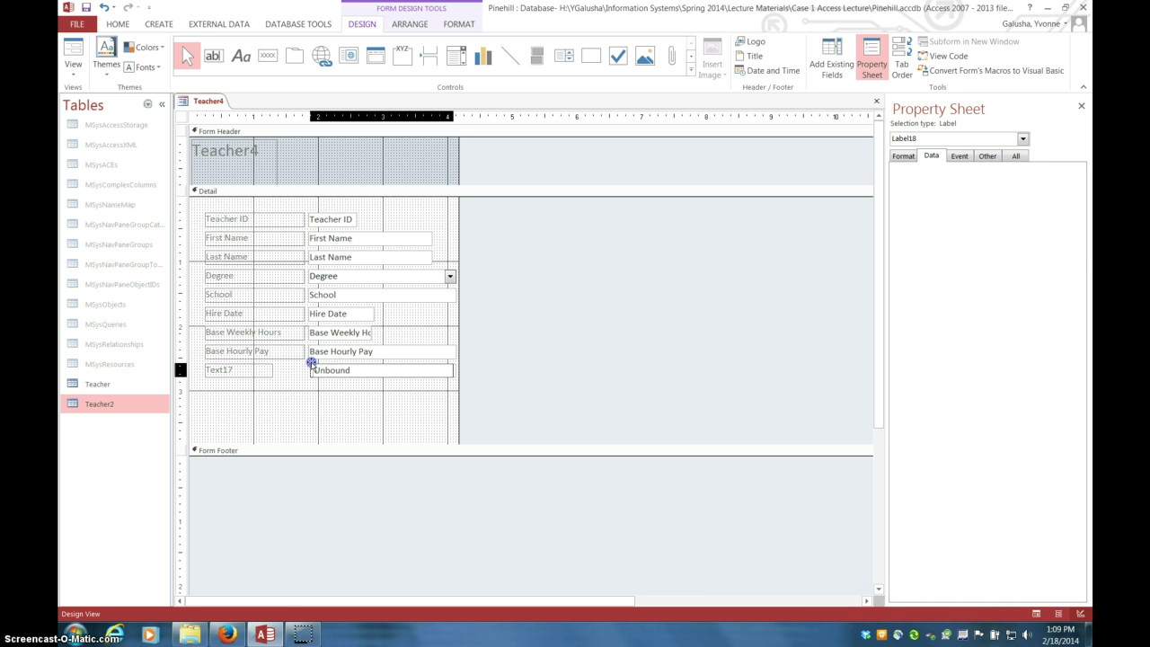
pyautogui.keyDown('shift'); pyautogui.click(454, 371); pyautogui.keyUp('shift')
pyautogui.click(454, 370)
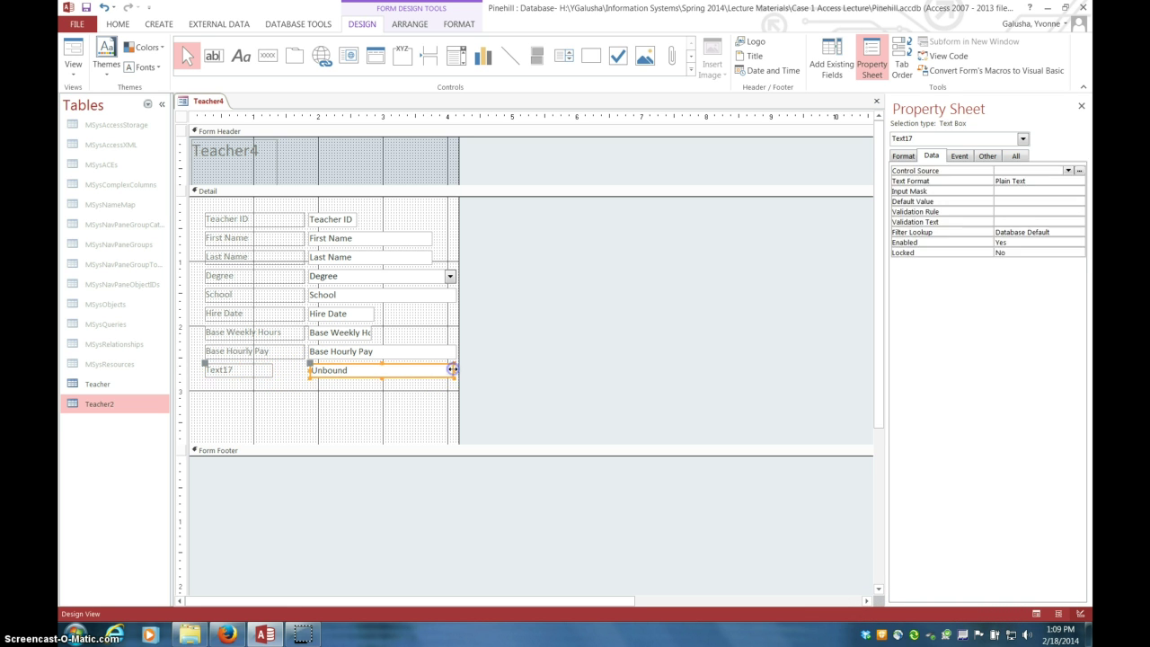
# Widen the new label to match the labels above and set its caption to "Base Monthly Pay".
pyautogui.click(268, 370)
pyautogui.moveTo(271, 369); pyautogui.dragTo(305, 369)
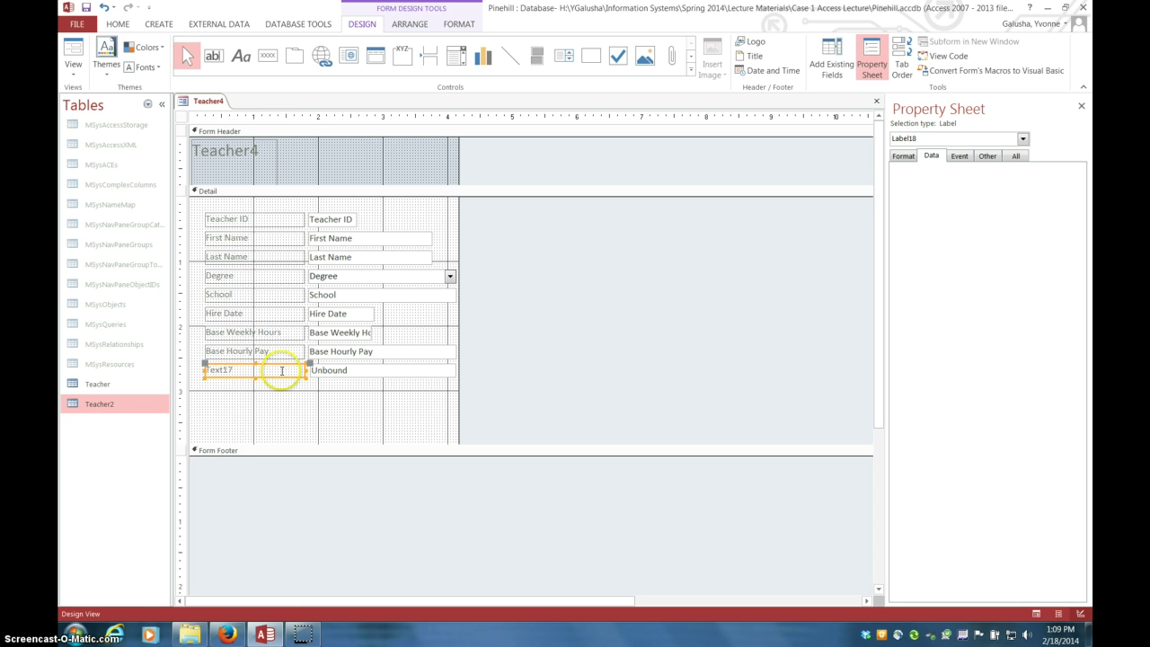
pyautogui.click(237, 370)
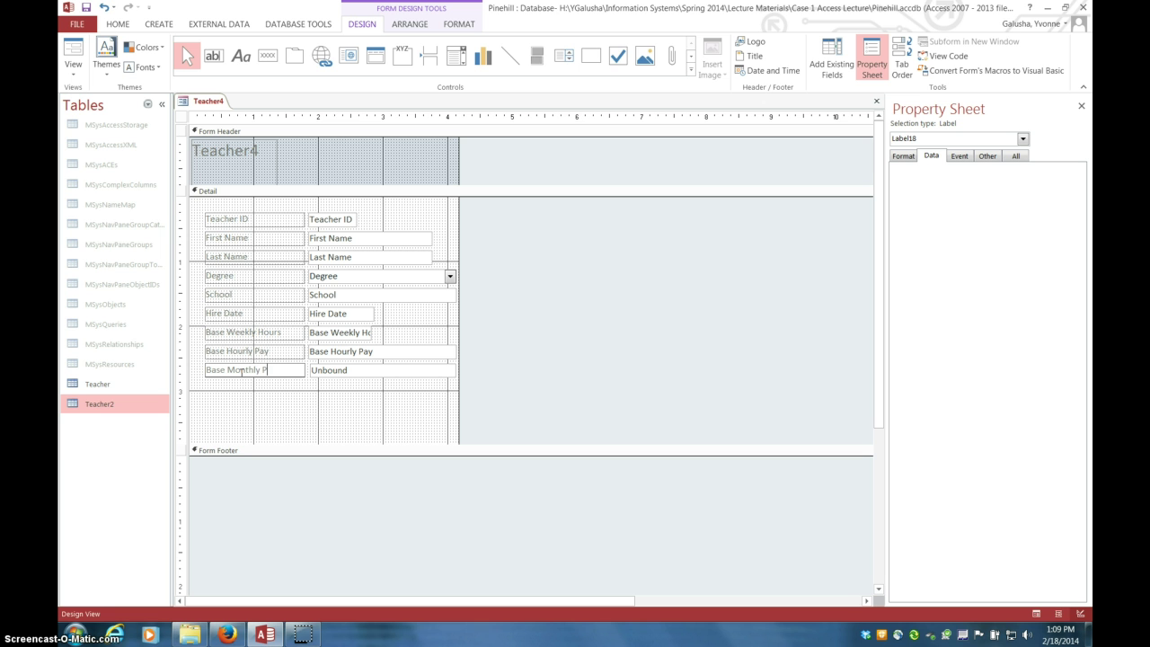
# Open the Expression Builder for the Base Monthly Pay text box's control source and start the expression with an equals sign.
pyautogui.click(385, 367)
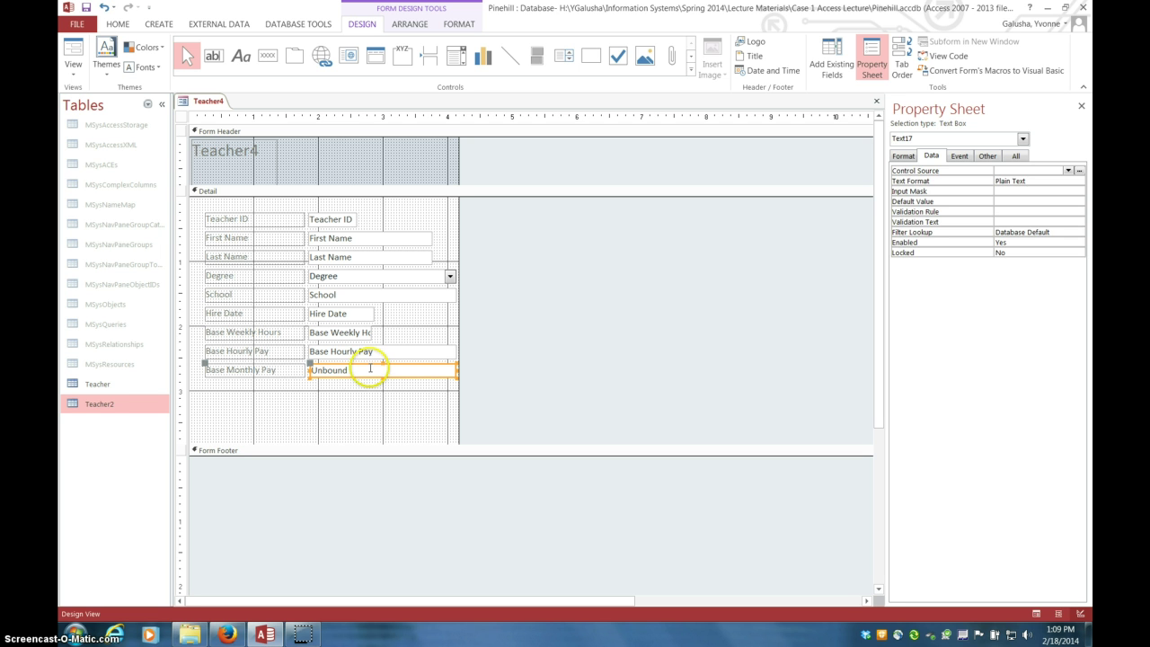
pyautogui.click(352, 370)
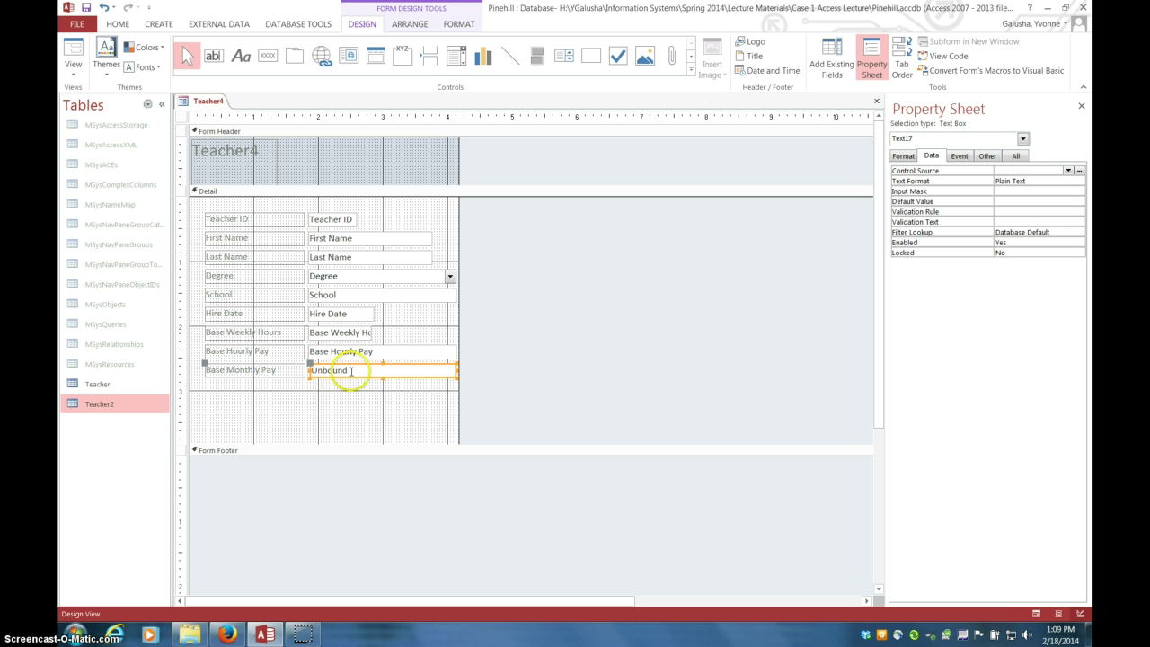
pyautogui.click(1080, 172)
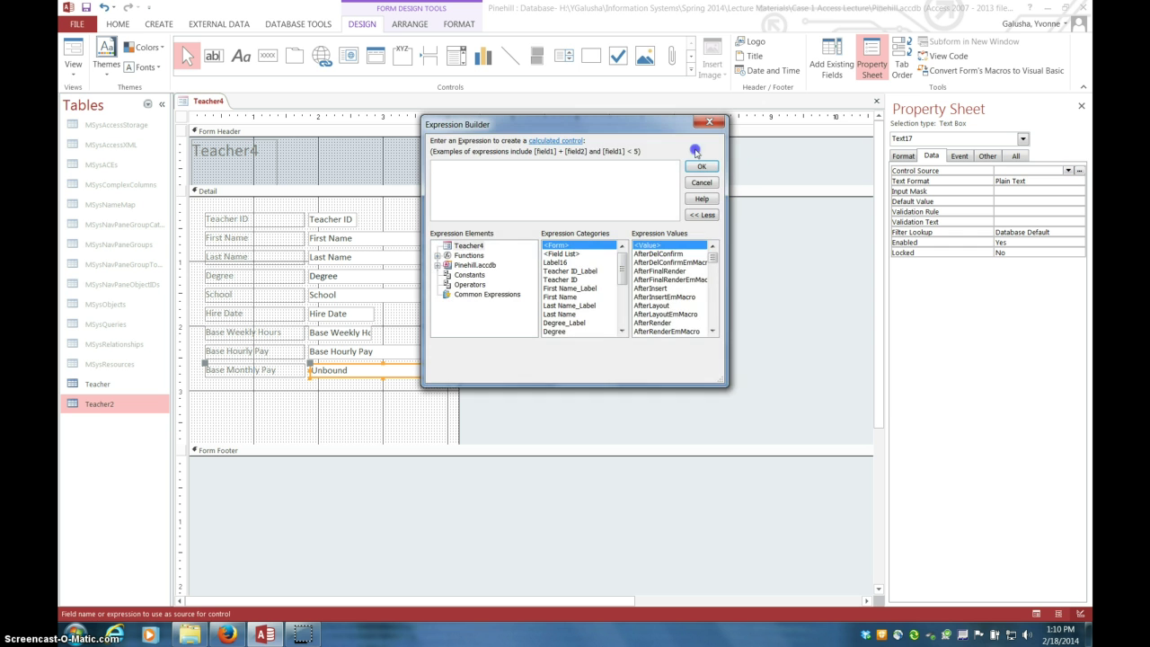
pyautogui.moveTo(593, 132); pyautogui.dragTo(537, 133)
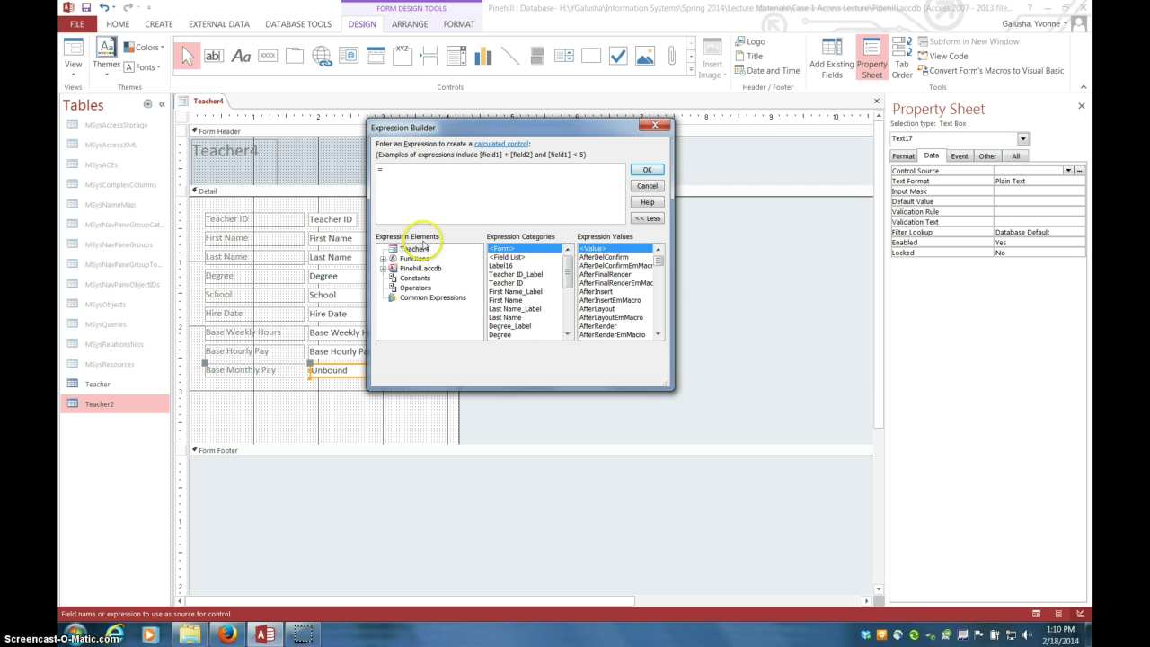
# Complete the control source using Teacher2 table fields as =[Teacher2]![Base Weekly Hours]*[Teacher2]![Base Hourly Pay]*4.
pyautogui.click(381, 270)
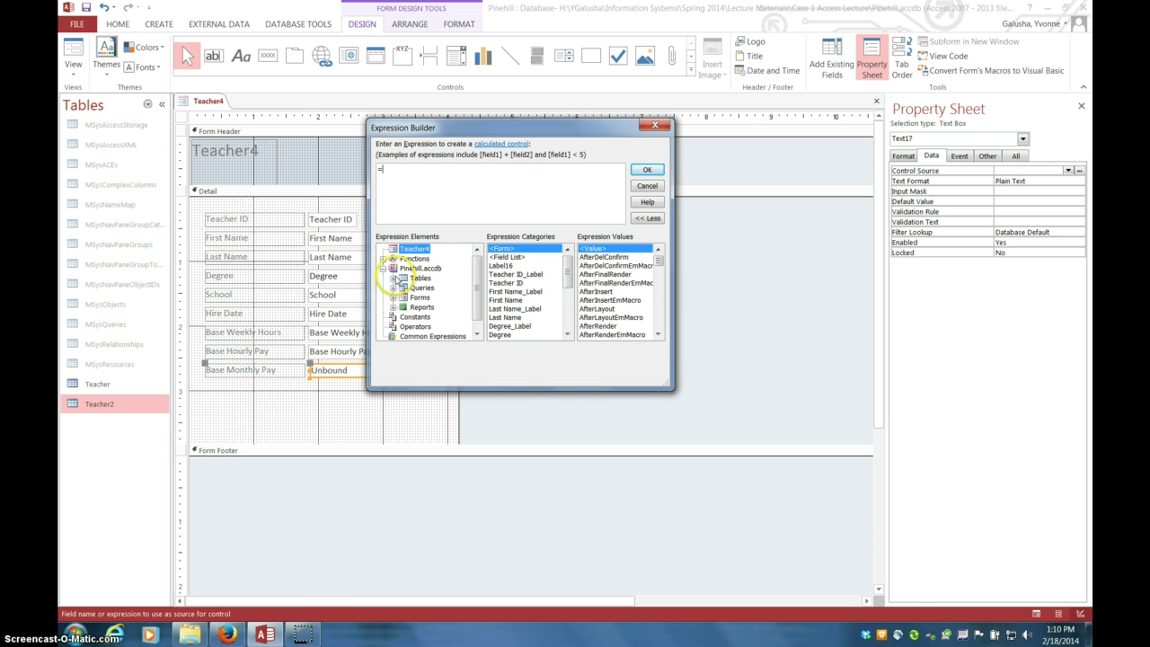
pyautogui.click(393, 279)
pyautogui.scroll(-5, 479, 310)
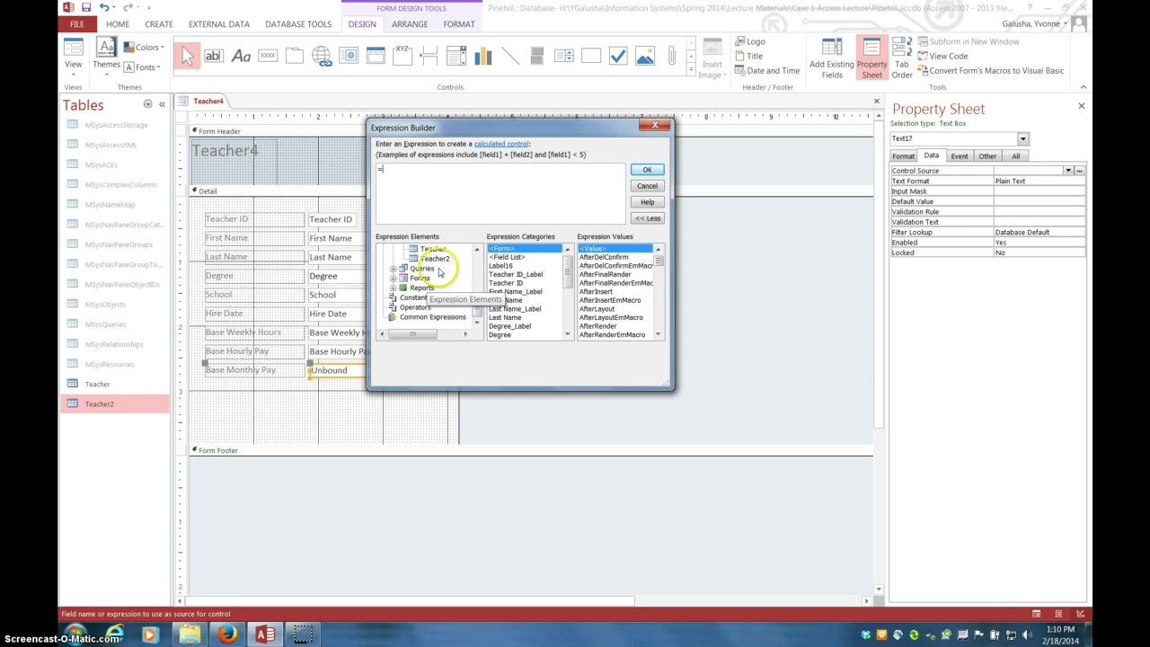
pyautogui.click(435, 260)
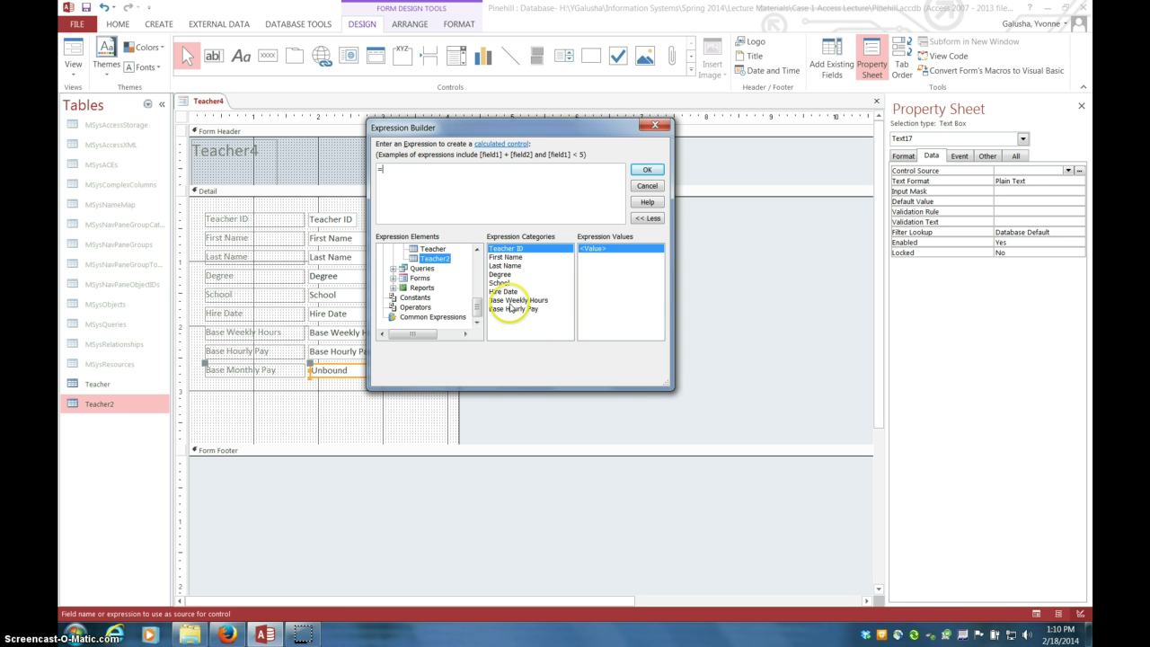
pyautogui.doubleClick(510, 301)
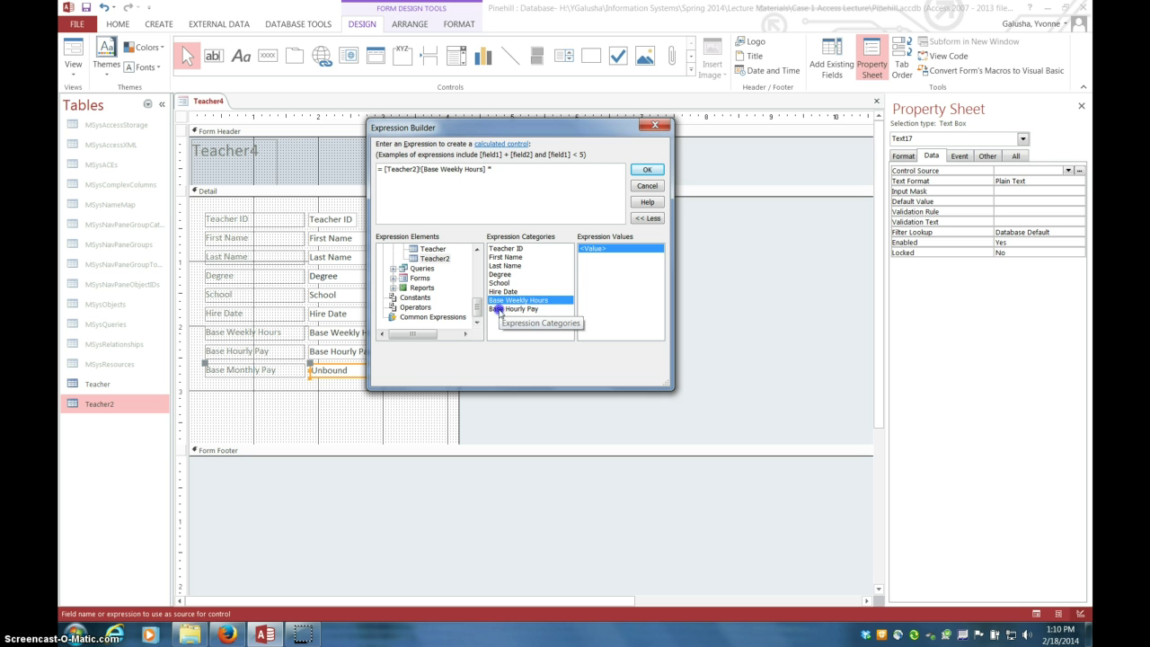
pyautogui.doubleClick(500, 309)
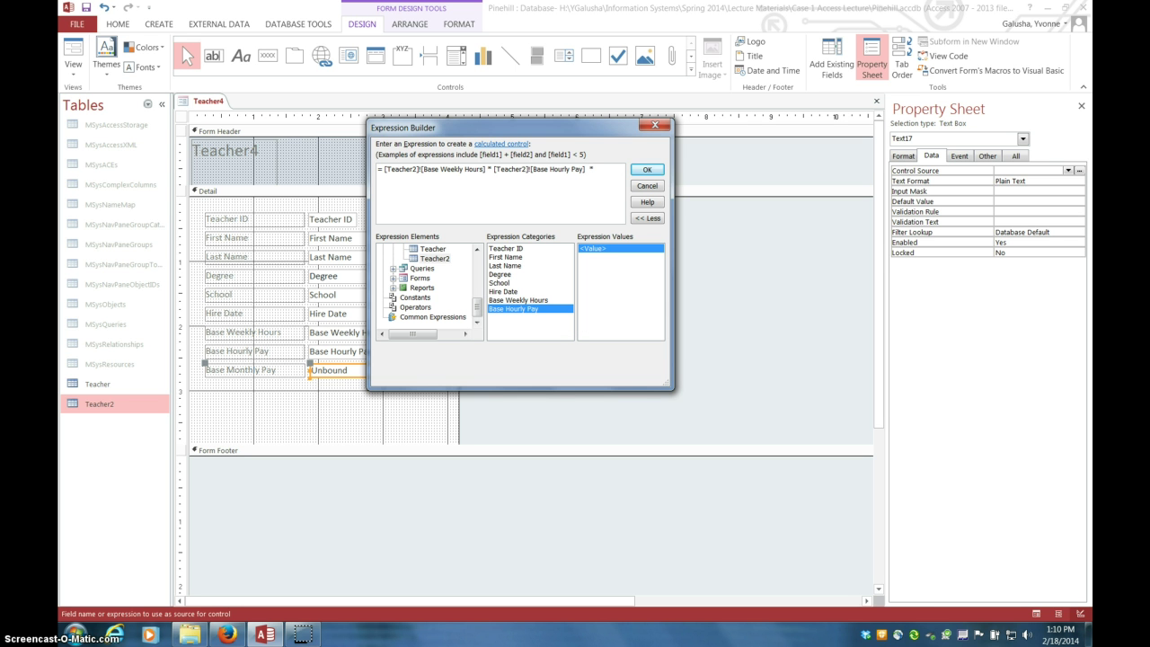
pyautogui.doubleClick(590, 169)
pyautogui.click(647, 169)
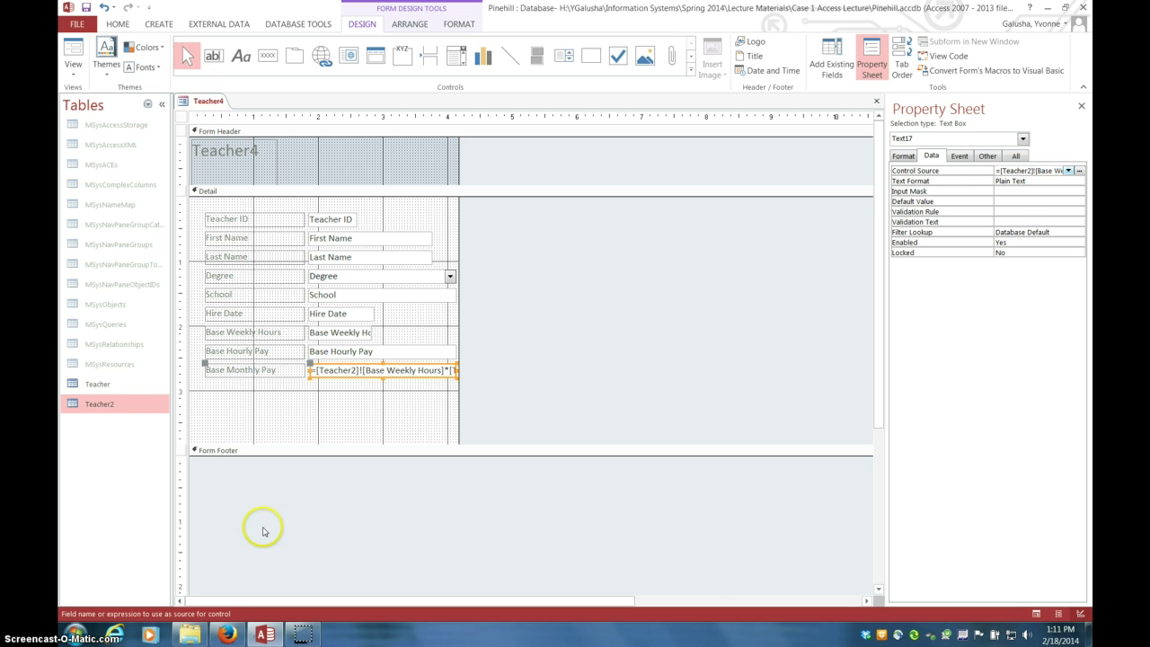
# Set the Base Monthly Pay text box's format to Currency.
pyautogui.click(903, 157)
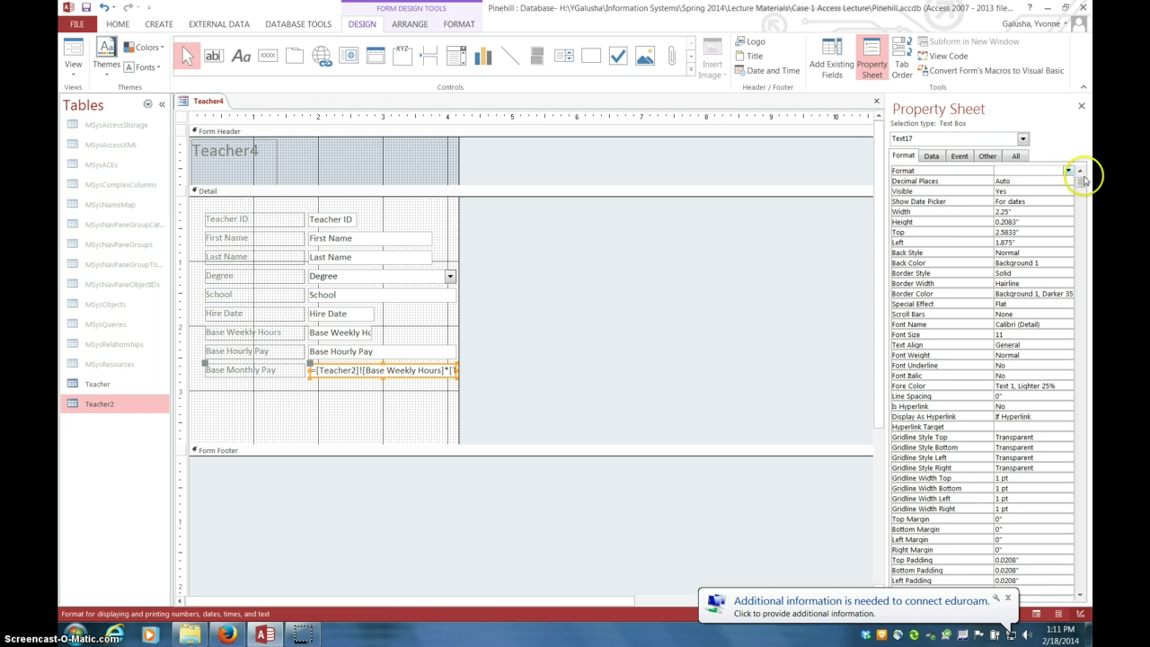
pyautogui.click(1066, 180)
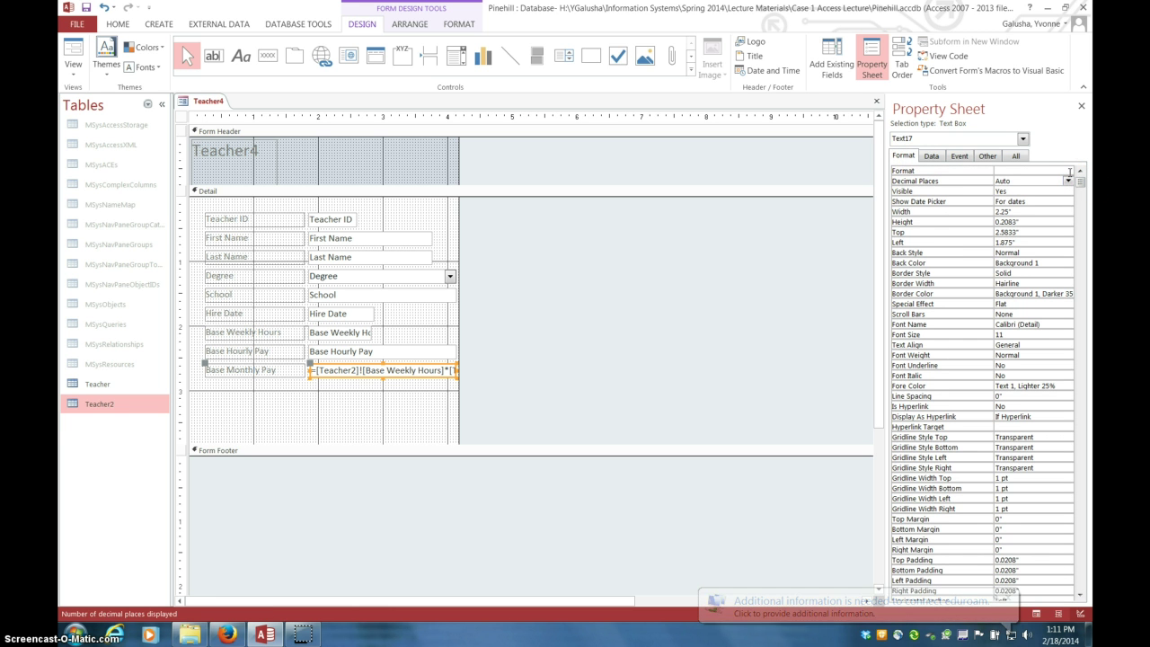
pyautogui.click(1069, 171)
pyautogui.click(1068, 171)
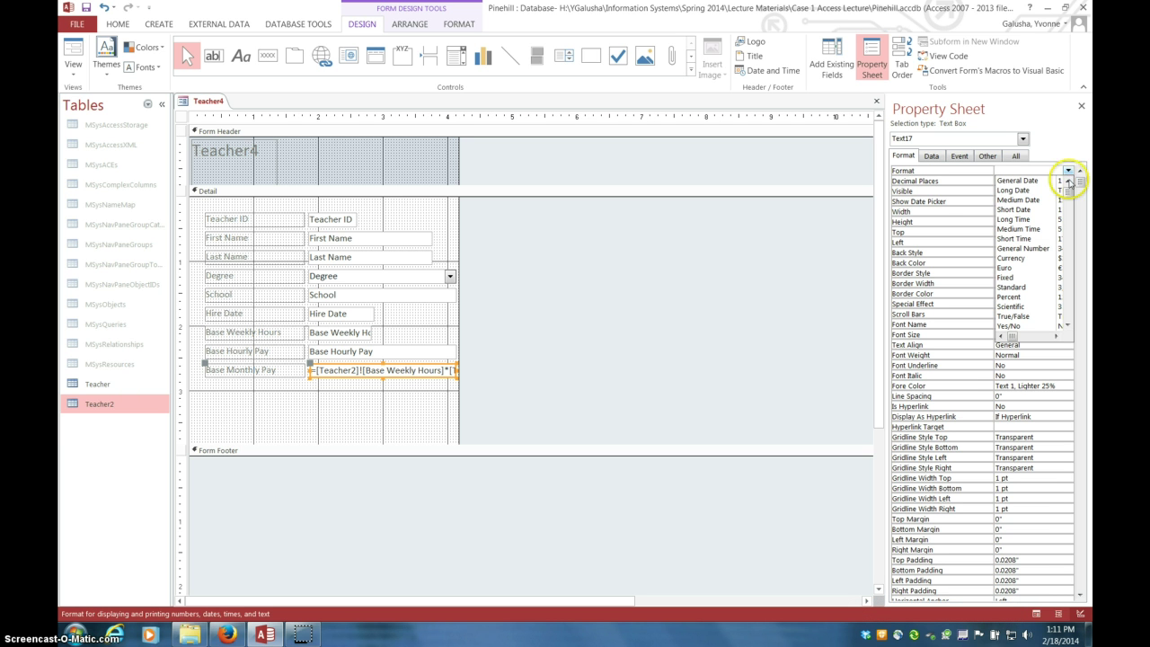
pyautogui.click(1013, 258)
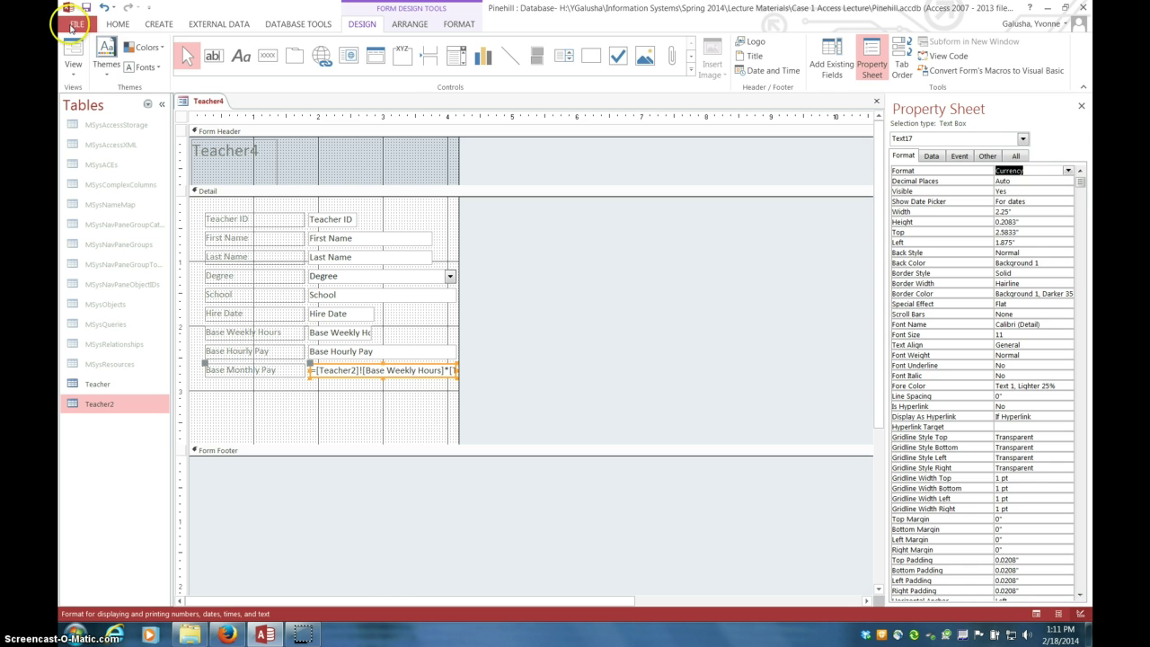
# Check the Base Monthly Pay value in Form View, and return to Design View.
pyautogui.click(72, 52)
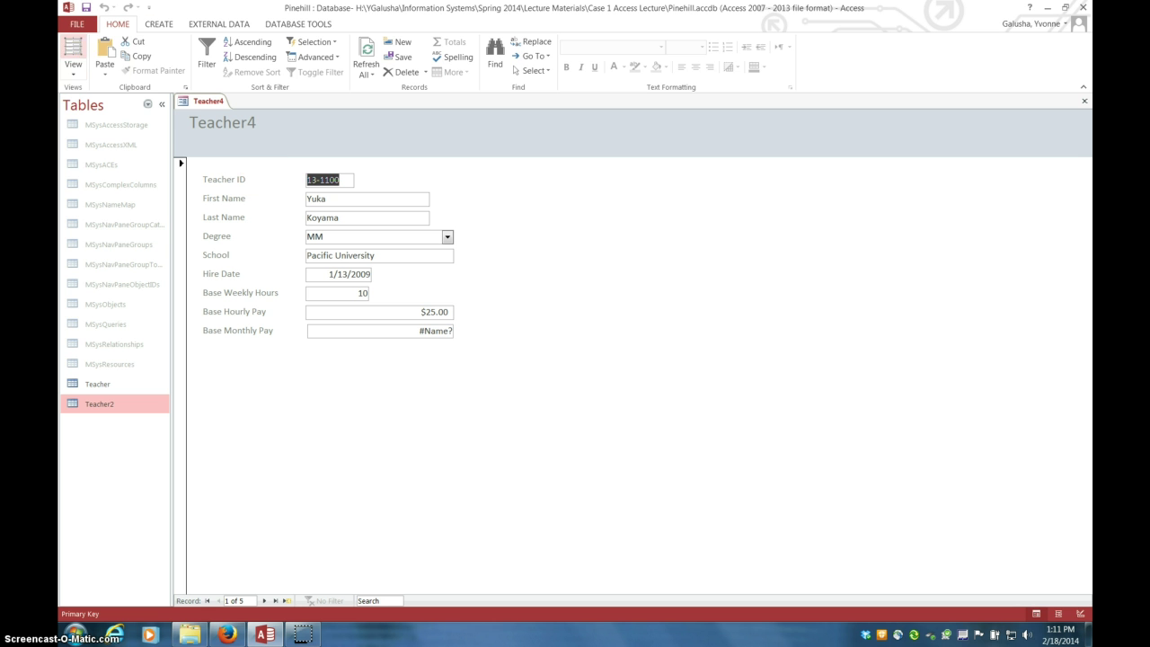
pyautogui.click(74, 63)
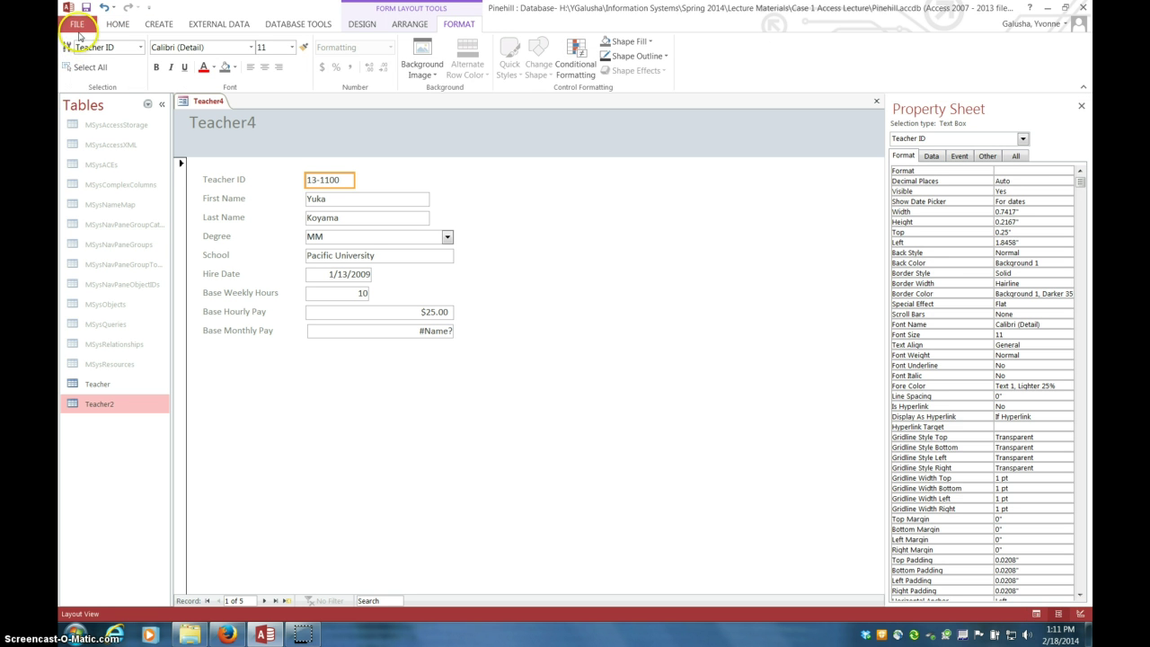
pyautogui.click(118, 24)
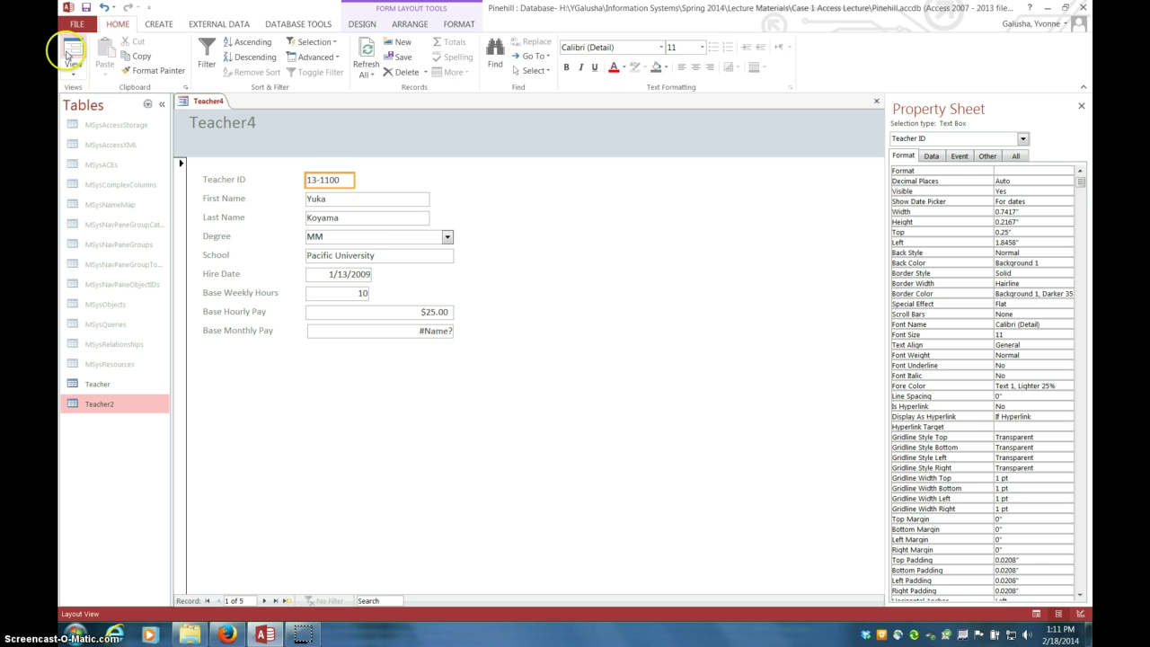
pyautogui.click(66, 54)
pyautogui.click(70, 70)
pyautogui.click(108, 152)
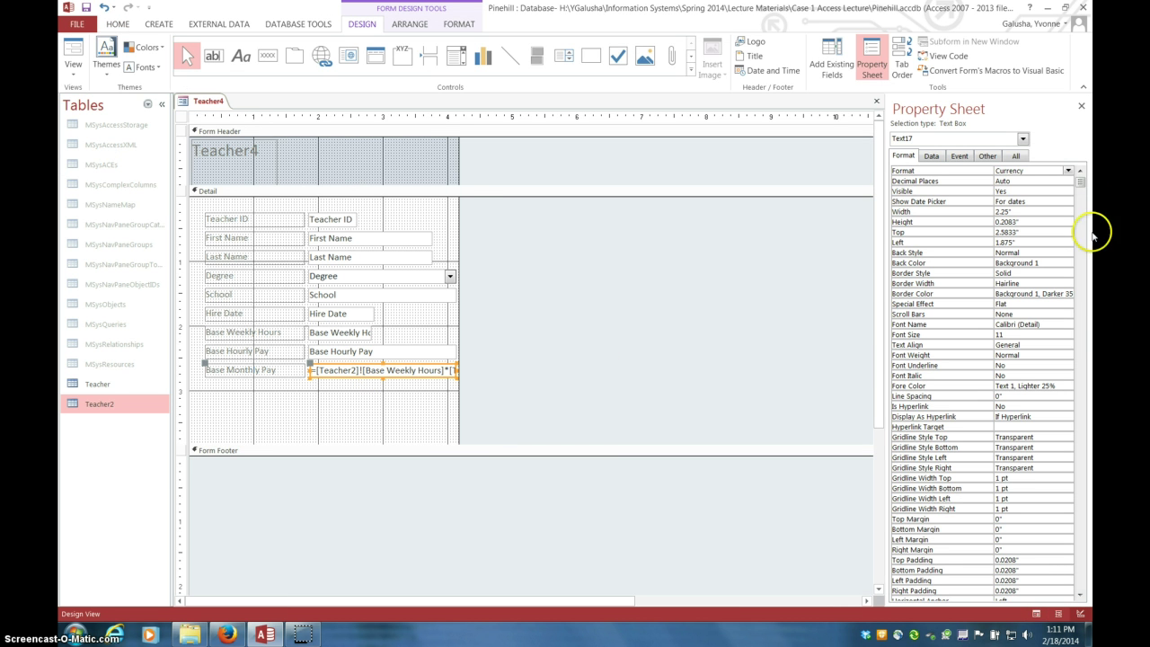
# Open the Base Monthly Pay control source in the Expression Builder and delete the [Teacher2]! prefix before [Base Weekly Hours].
pyautogui.click(942, 160)
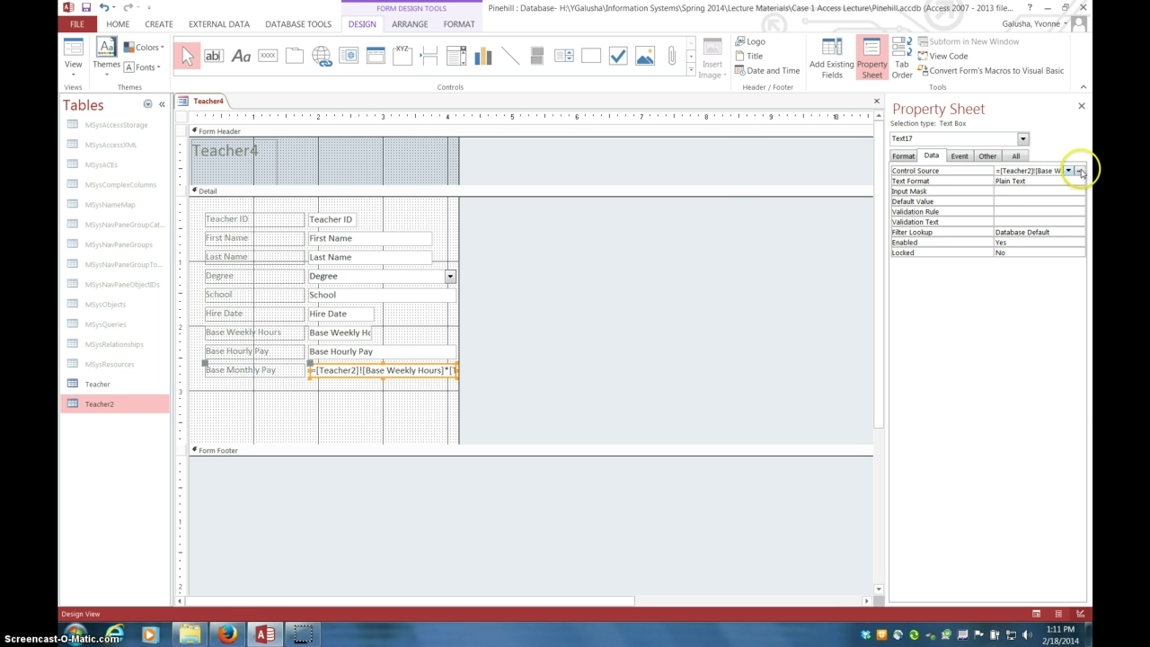
pyautogui.click(1081, 171)
pyautogui.moveTo(533, 126); pyautogui.dragTo(460, 122)
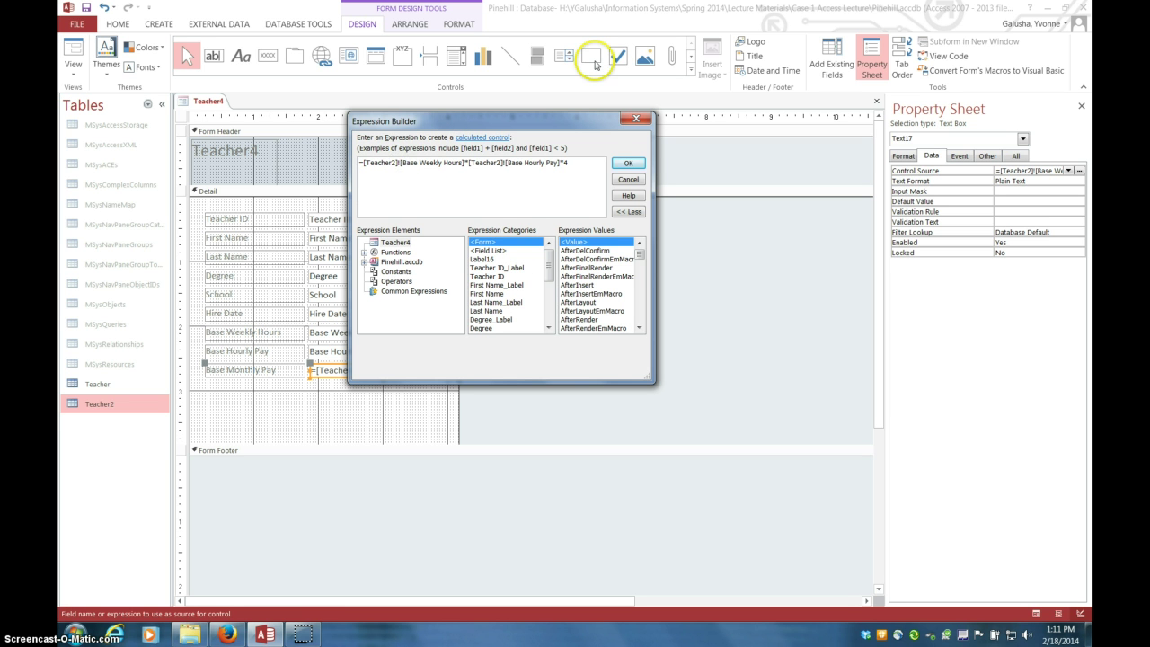
pyautogui.press('BackSpace')
pyautogui.press('BackSpace')
pyautogui.press('BackSpace')
pyautogui.press('BackSpace')
pyautogui.press('BackSpace')
pyautogui.press('BackSpace')
pyautogui.press('BackSpace')
pyautogui.press('BackSpace')
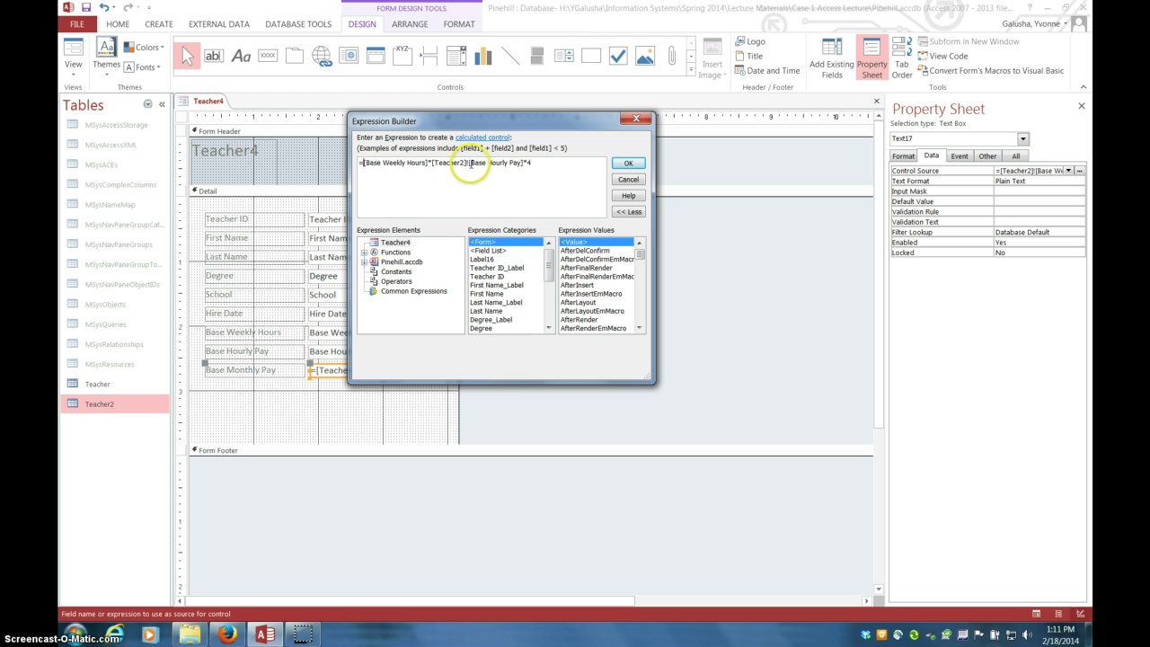
# Delete the [Teacher2]! prefix before [Base Hourly Pay] and accept the expression as =[Base Weekly Hours]*[Base Hourly Pay]*4.
pyautogui.click(673, 81)
pyautogui.press('BackSpace')
pyautogui.press('BackSpace')
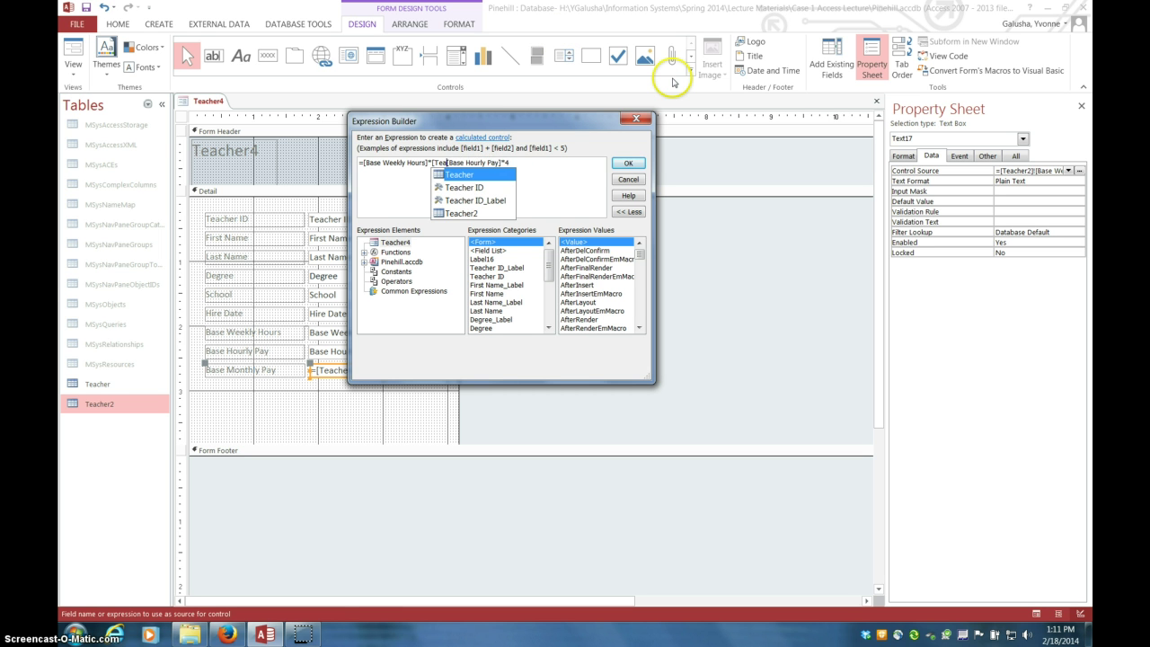
pyautogui.press('BackSpace')
pyautogui.press('BackSpace')
pyautogui.press('BackSpace')
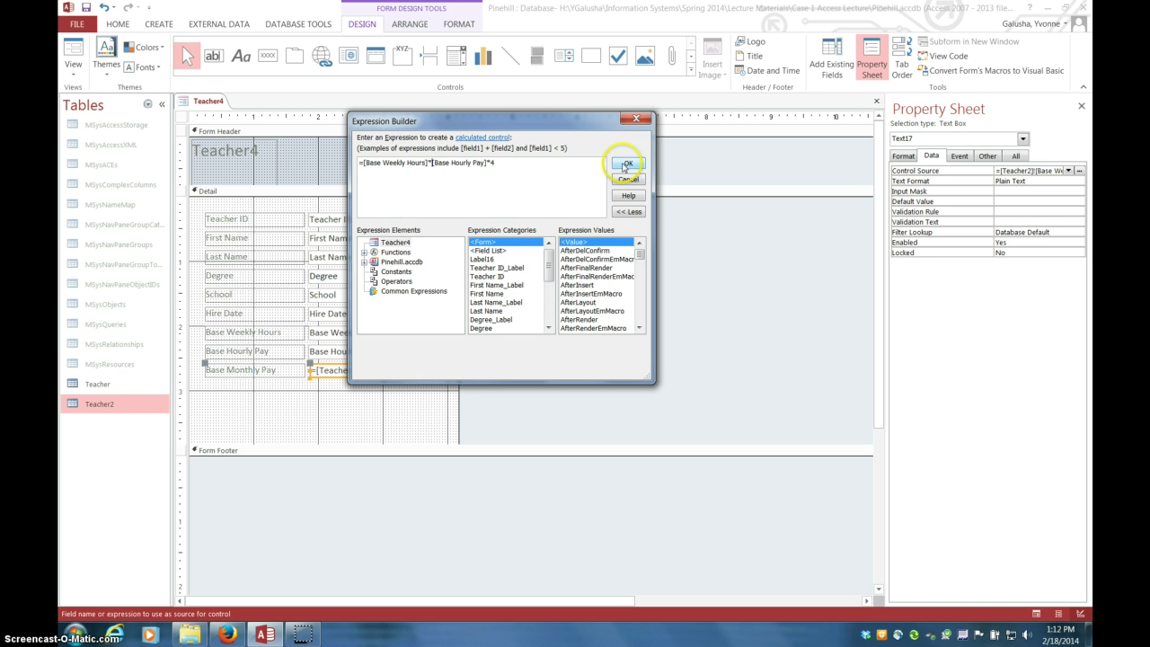
pyautogui.click(625, 166)
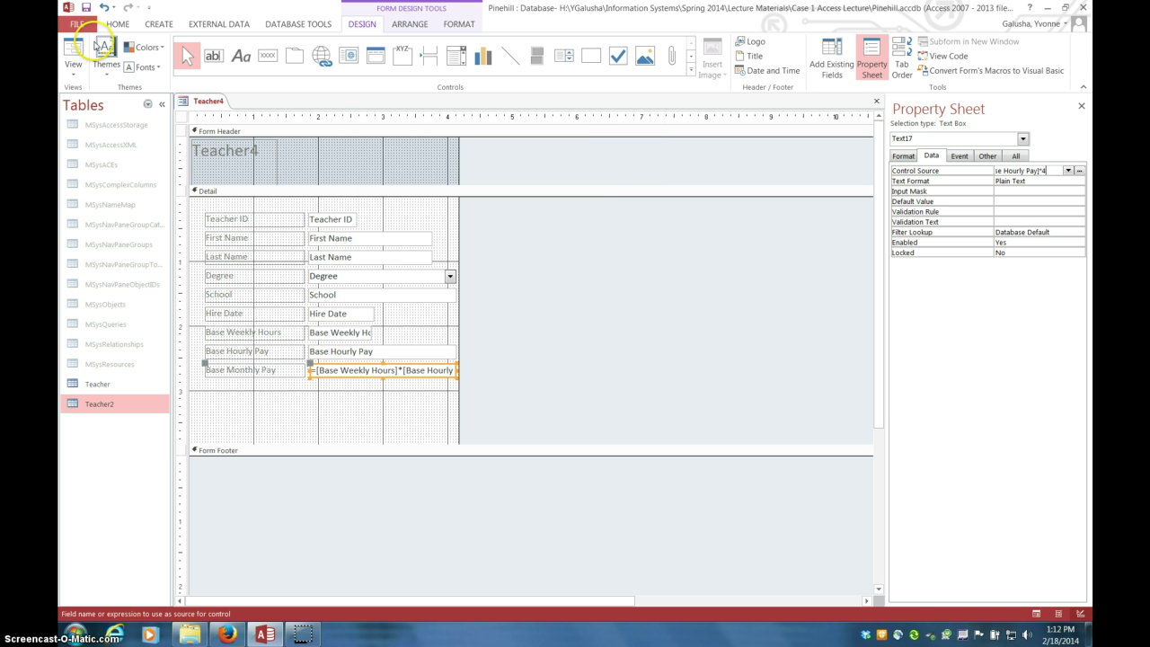
# Check the recalculated Base Monthly Pay in Form View, and return to Design View.
pyautogui.click(75, 64)
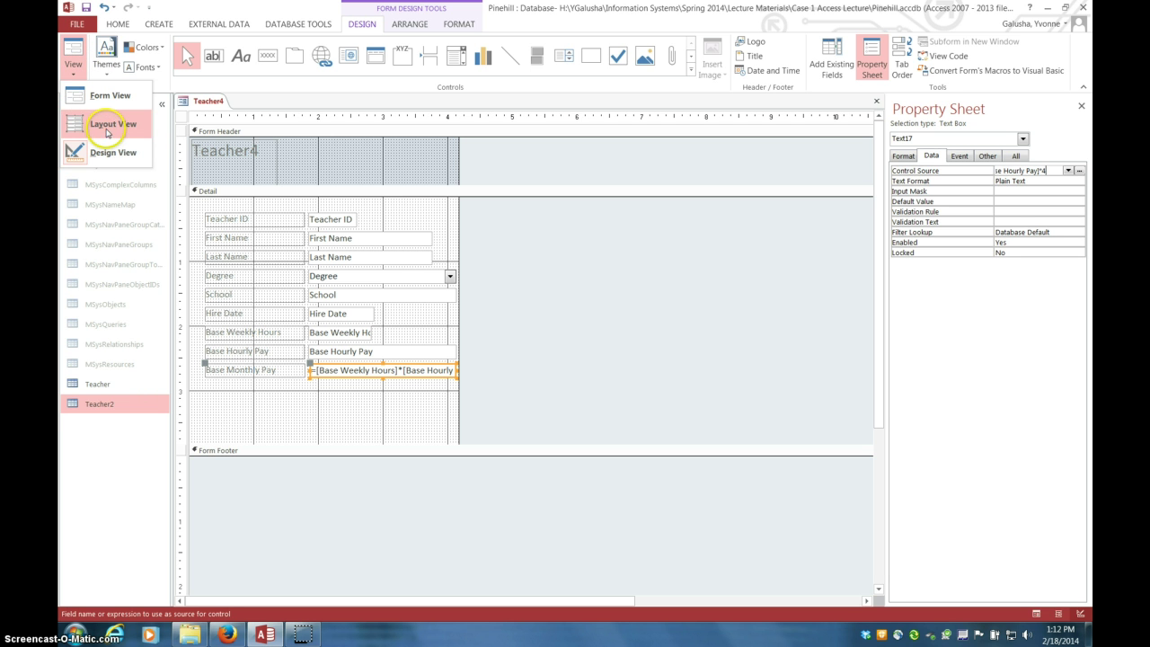
pyautogui.click(110, 95)
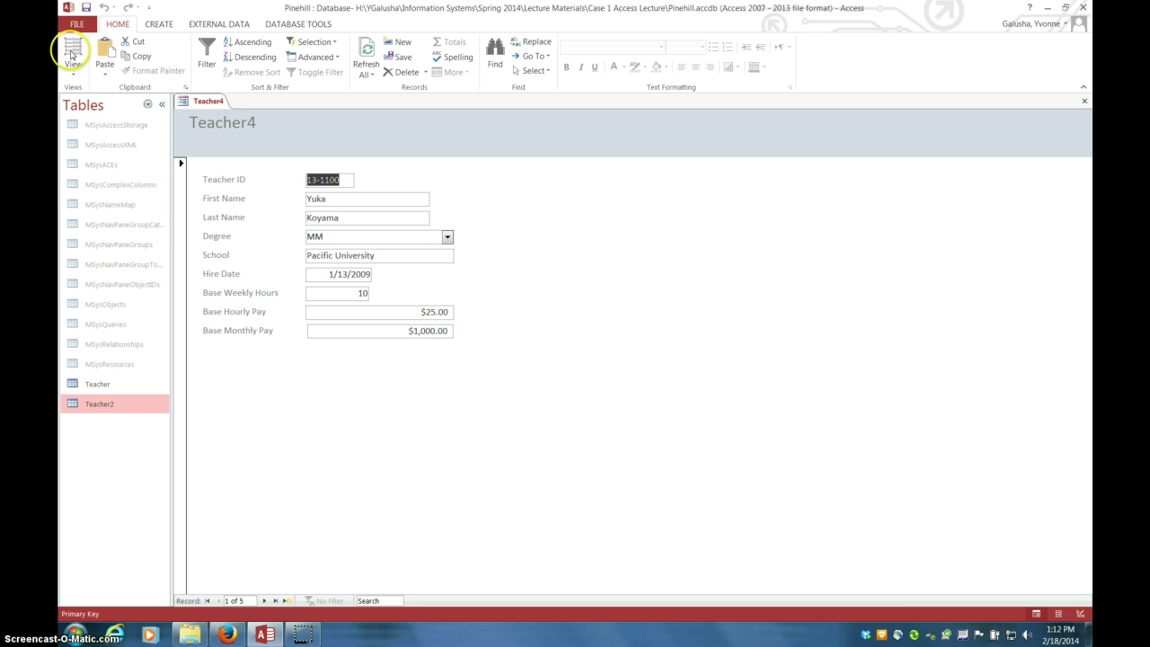
pyautogui.click(75, 72)
pyautogui.click(109, 152)
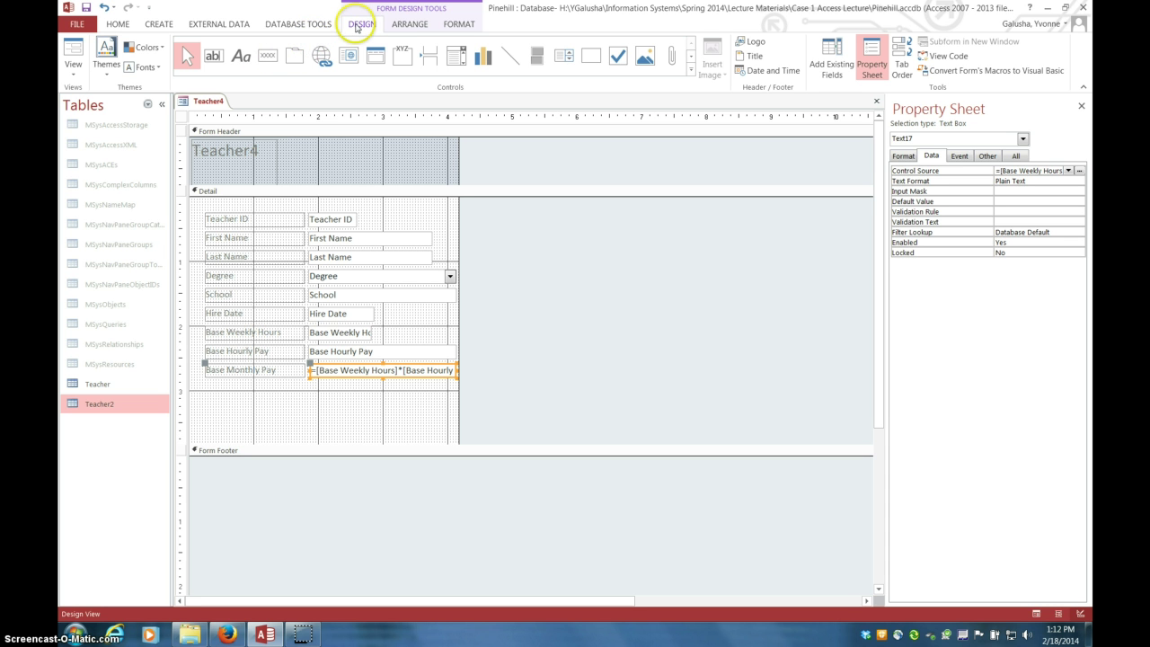
# Draw a command button below the Base Monthly Pay label and assign it the Record Operations action Add New Record.
pyautogui.click(269, 58)
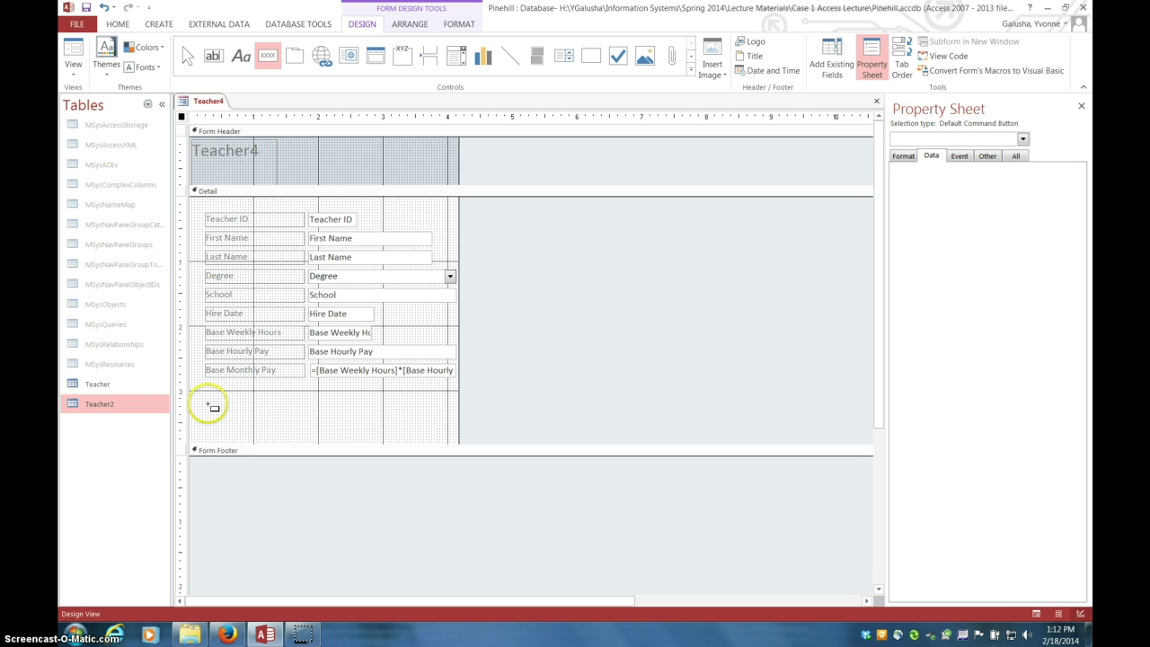
pyautogui.moveTo(213, 419); pyautogui.dragTo(277, 429)
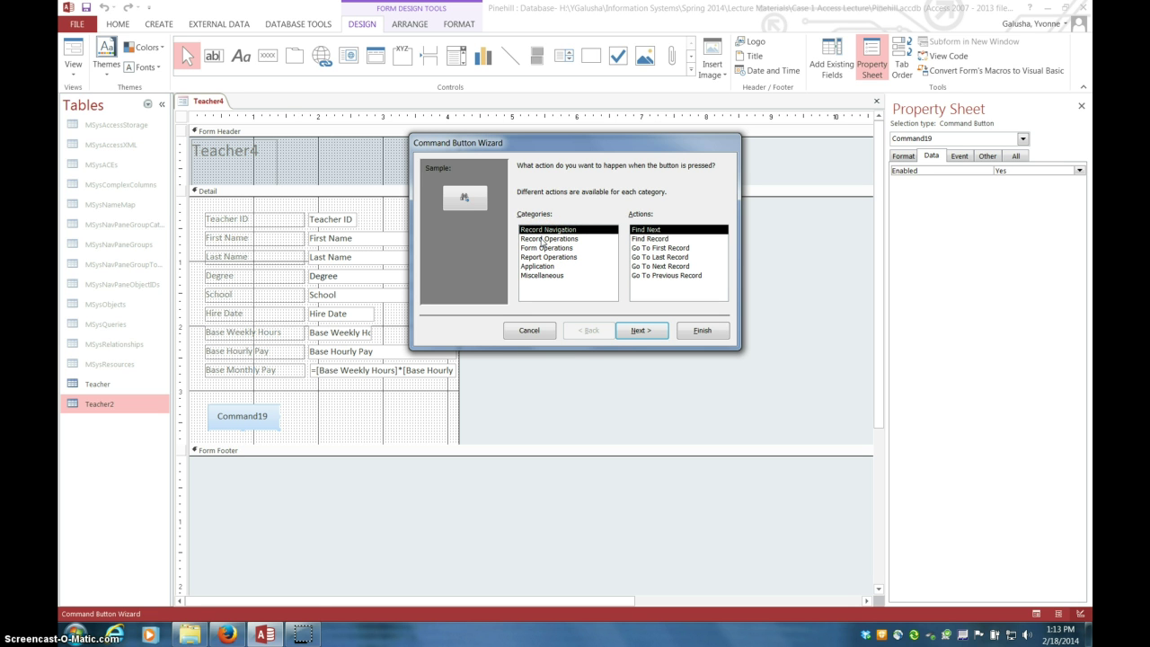
pyautogui.click(542, 239)
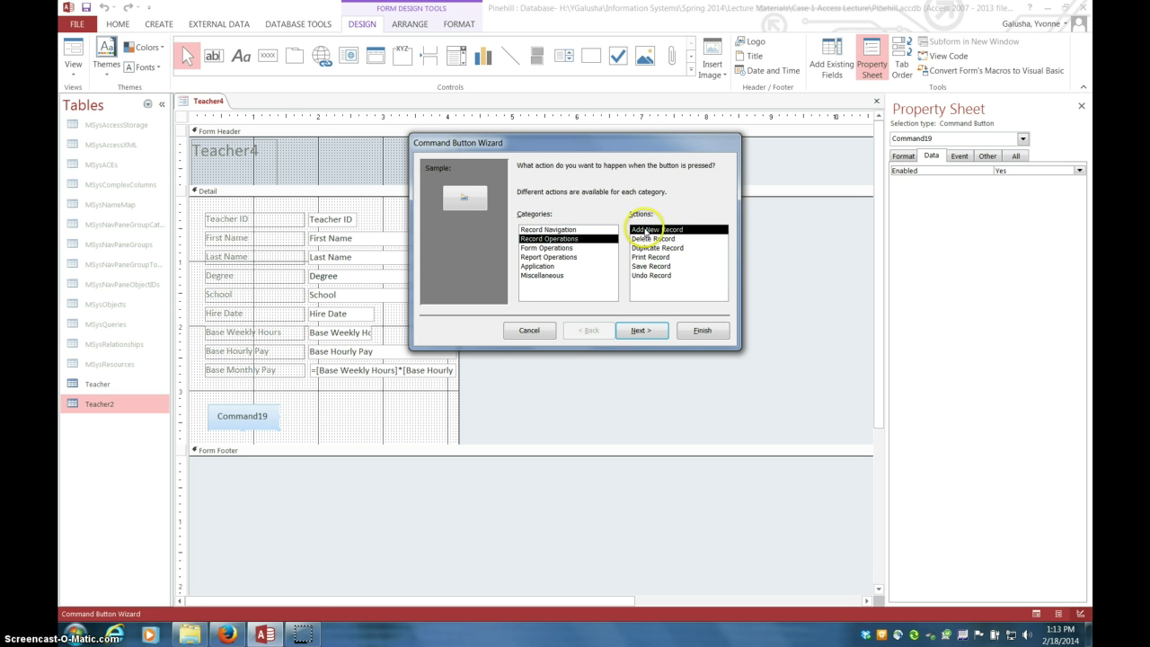
pyautogui.click(641, 333)
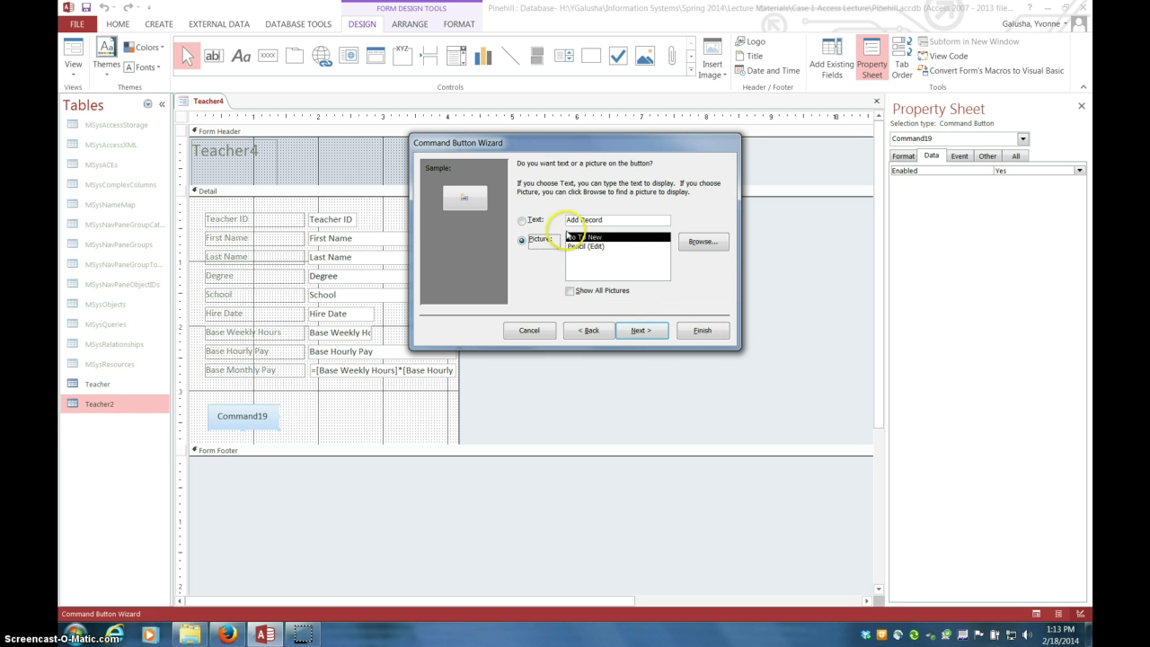
# Show the text Add Record on the new button, name it AddRecBtn, and finish the wizard.
pyautogui.click(531, 240)
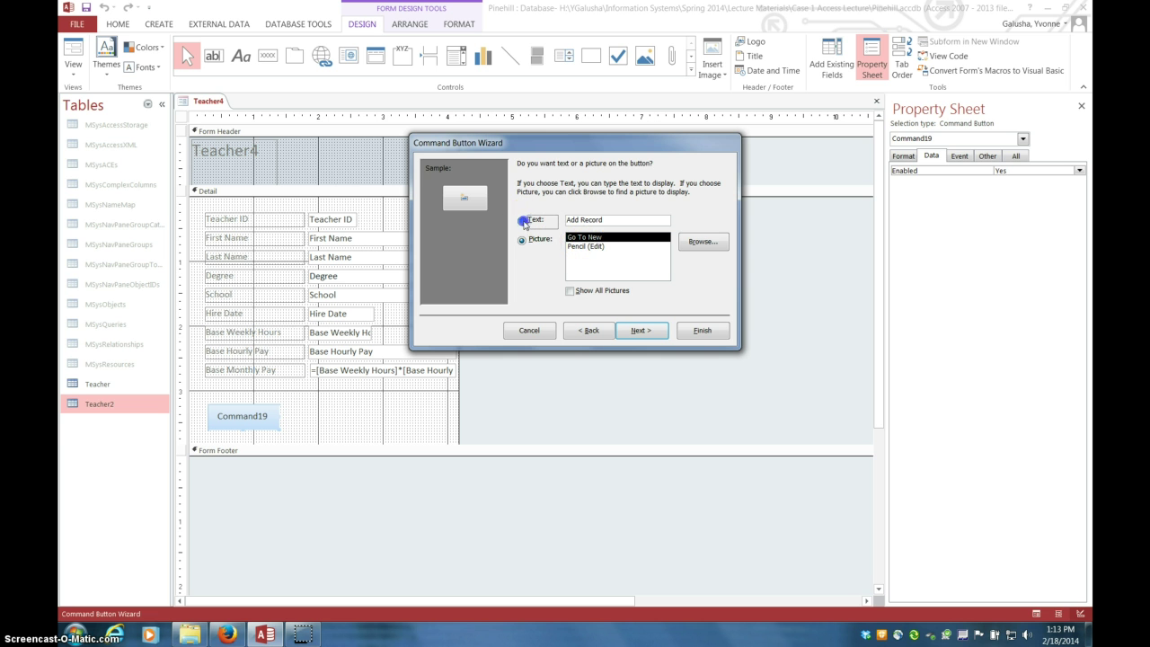
pyautogui.click(523, 220)
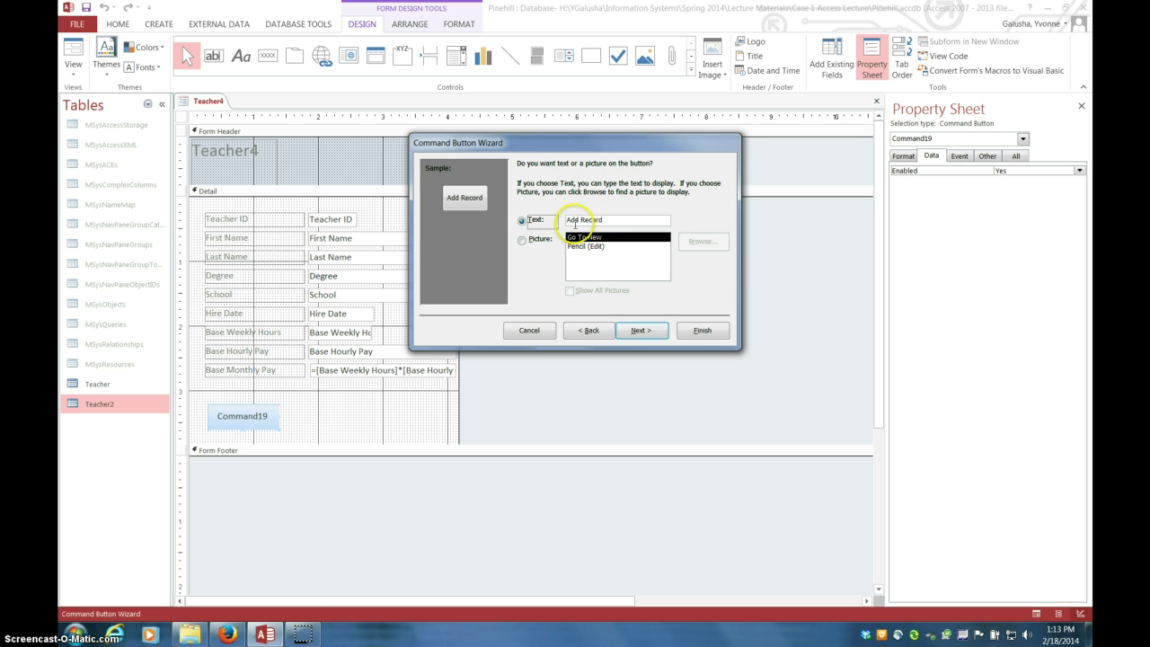
pyautogui.click(635, 331)
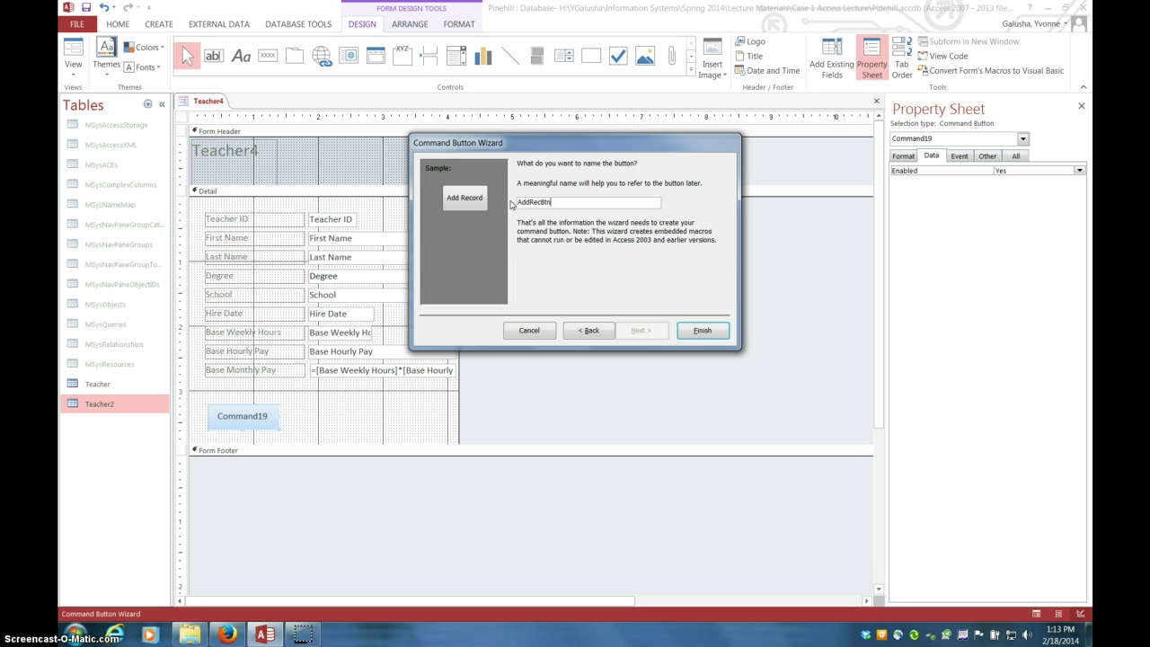
pyautogui.click(699, 330)
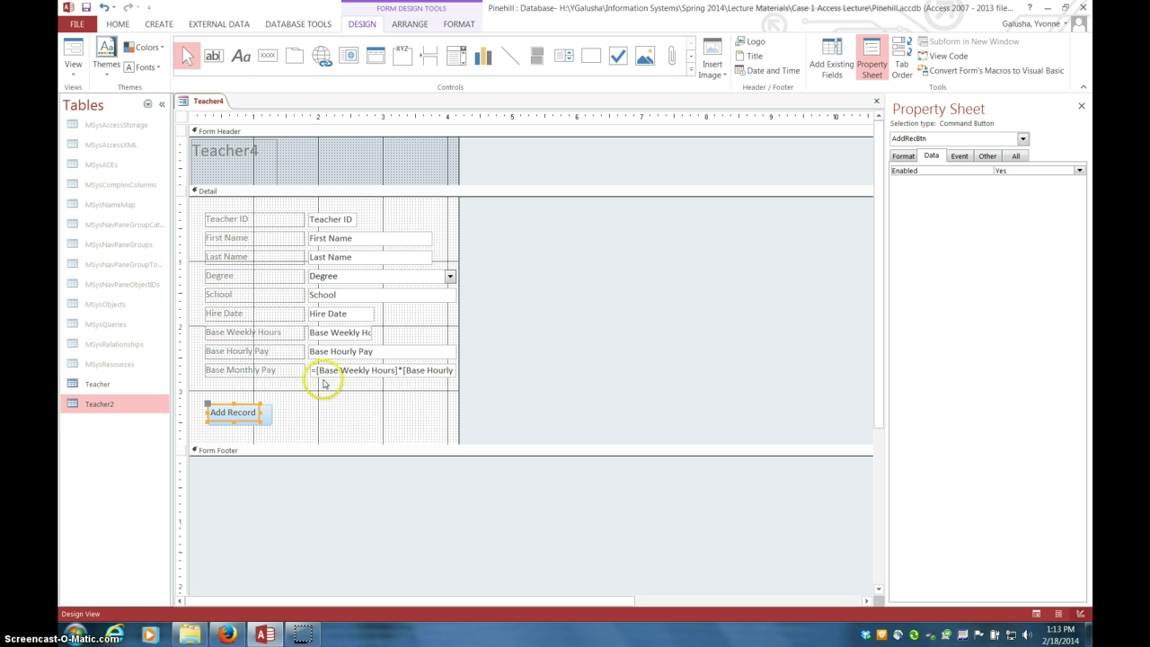
# Draw a second command button beside Add Record and assign it the Form Operations action Close Form.
pyautogui.click(271, 61)
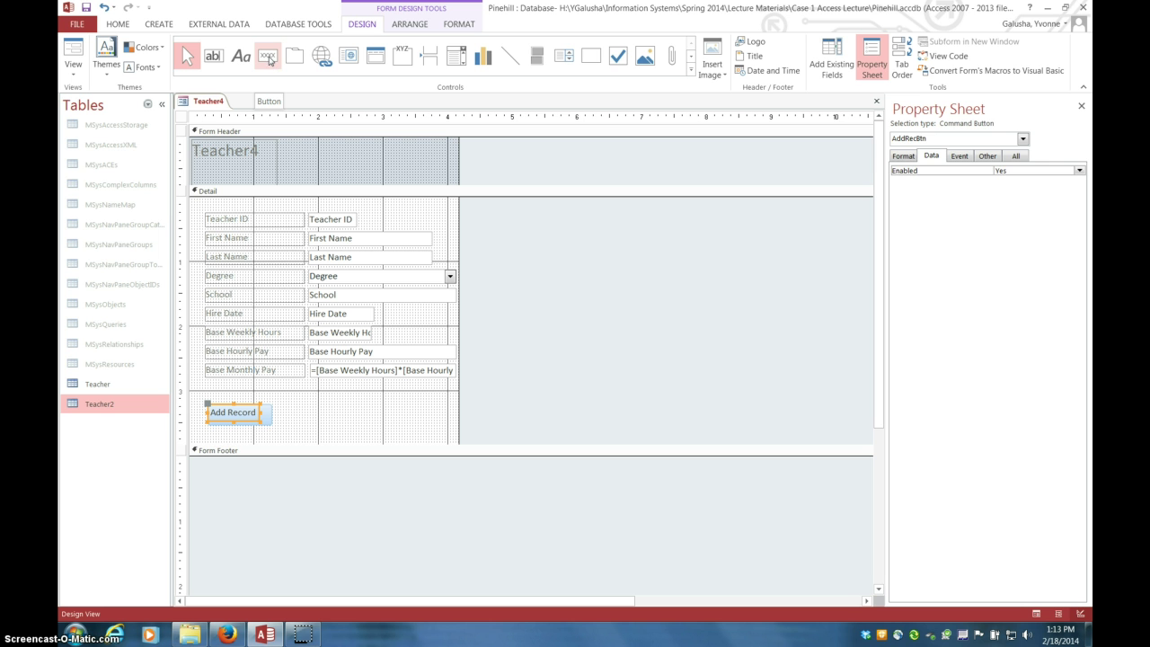
pyautogui.click(268, 56)
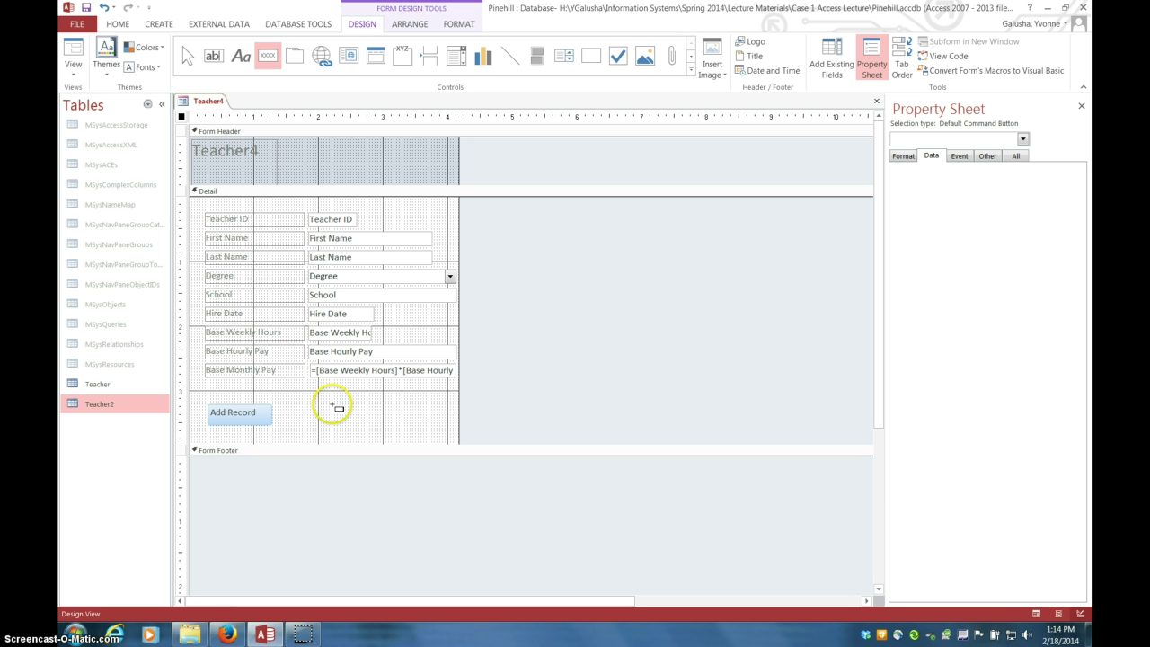
pyautogui.click(334, 413)
pyautogui.moveTo(338, 428); pyautogui.dragTo(382, 429)
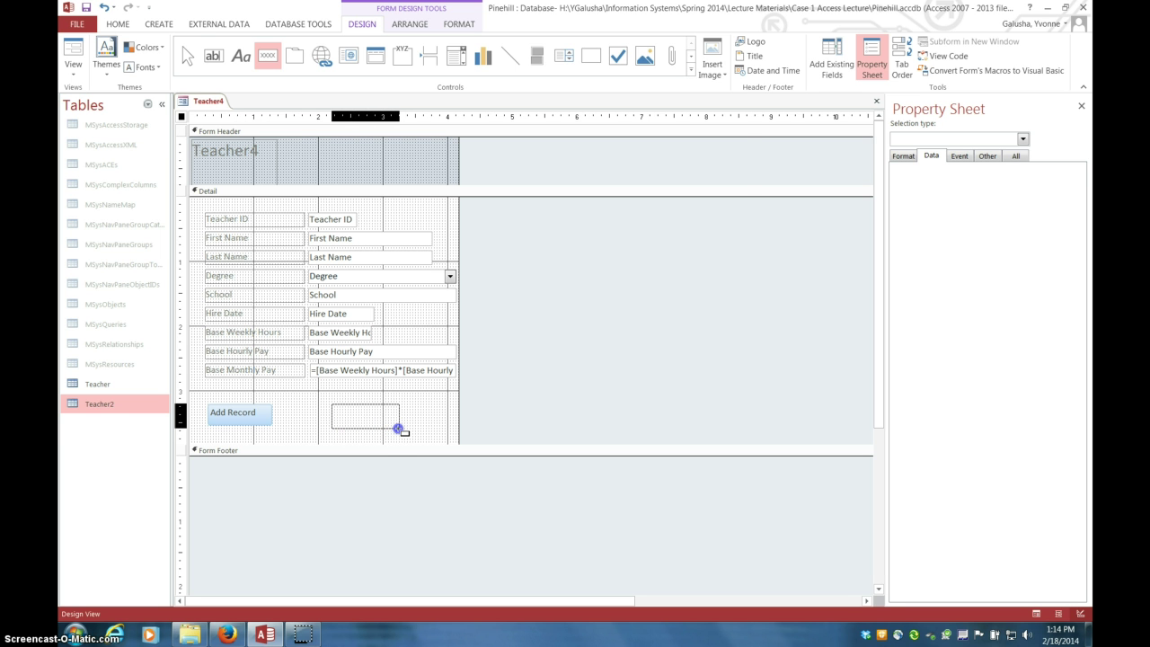
pyautogui.moveTo(398, 428); pyautogui.dragTo(399, 429)
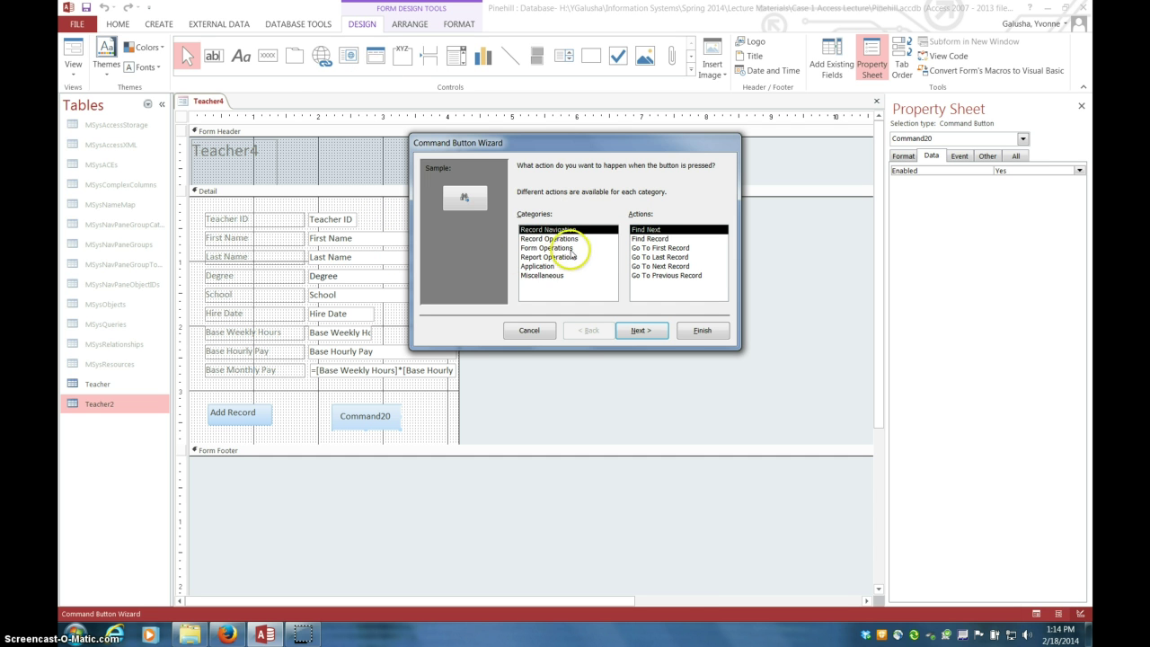
pyautogui.click(539, 248)
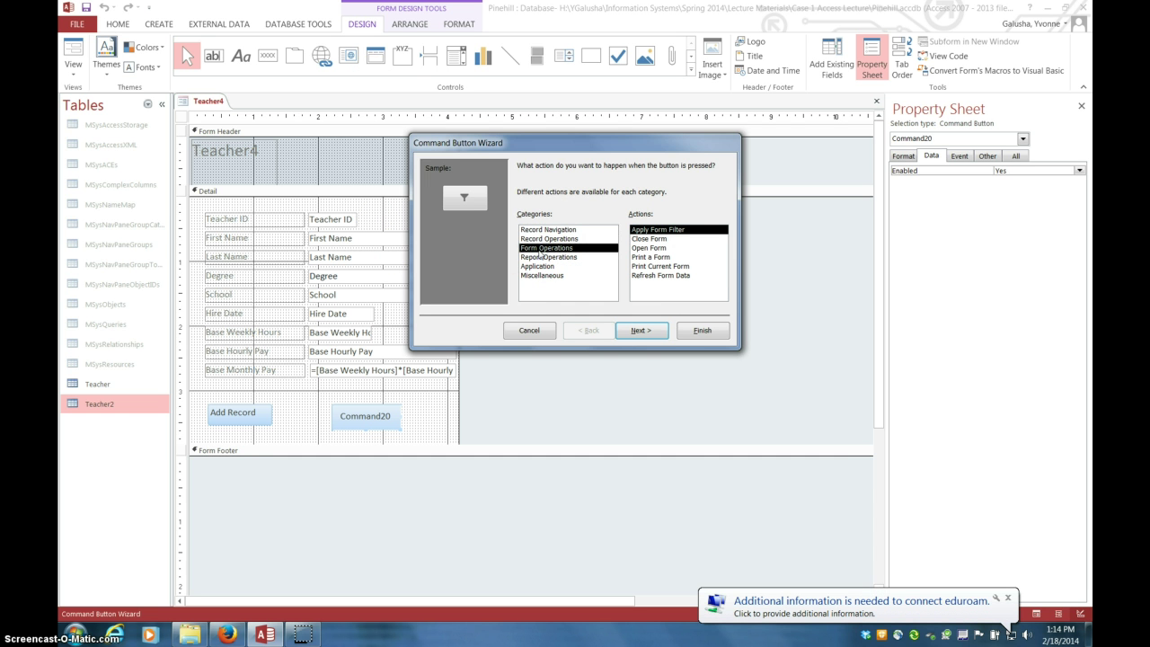
pyautogui.click(645, 240)
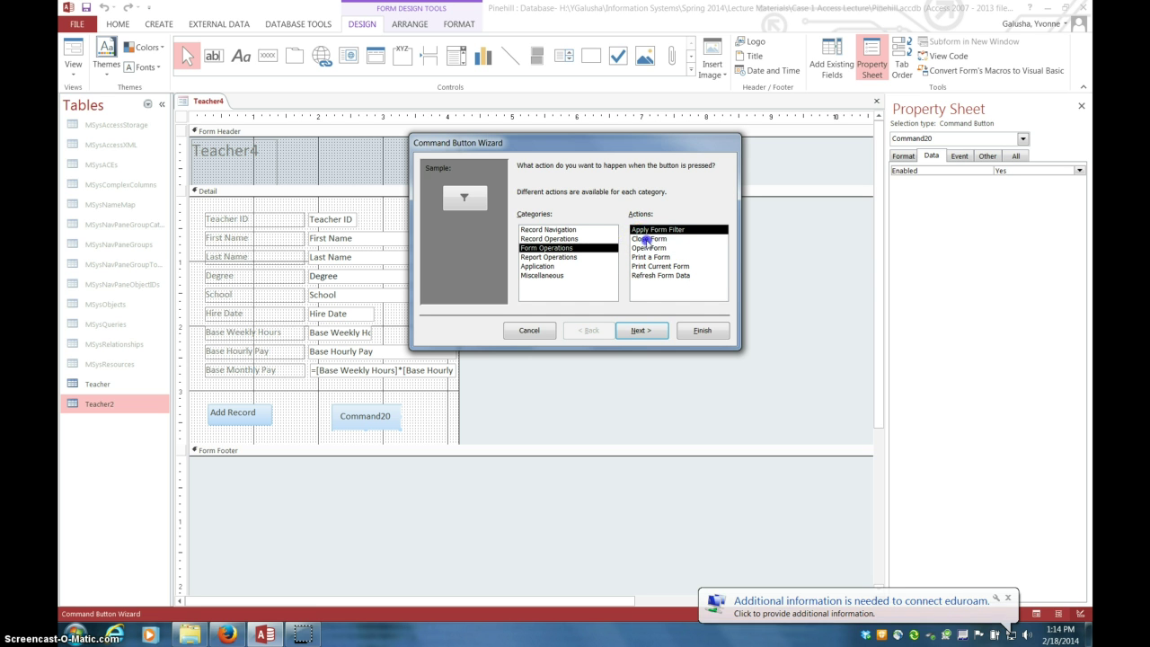
pyautogui.click(635, 329)
# Show the text Close Form on the second button, name it CloseFormBtn, and finish the wizard.
pyautogui.click(524, 220)
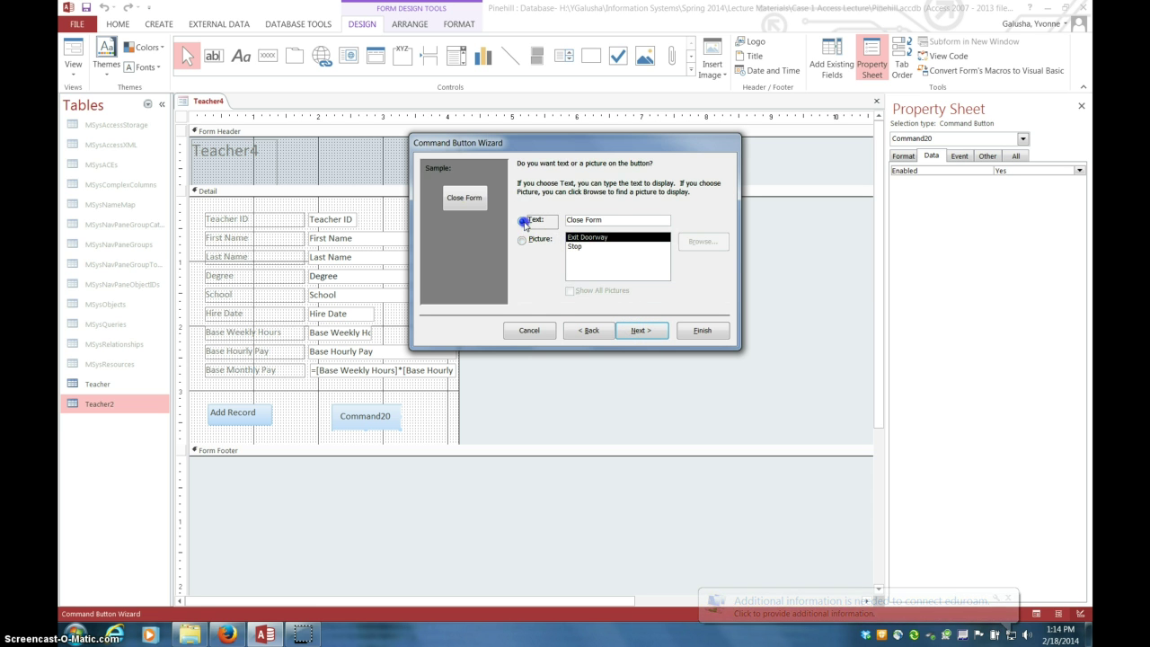
pyautogui.click(634, 330)
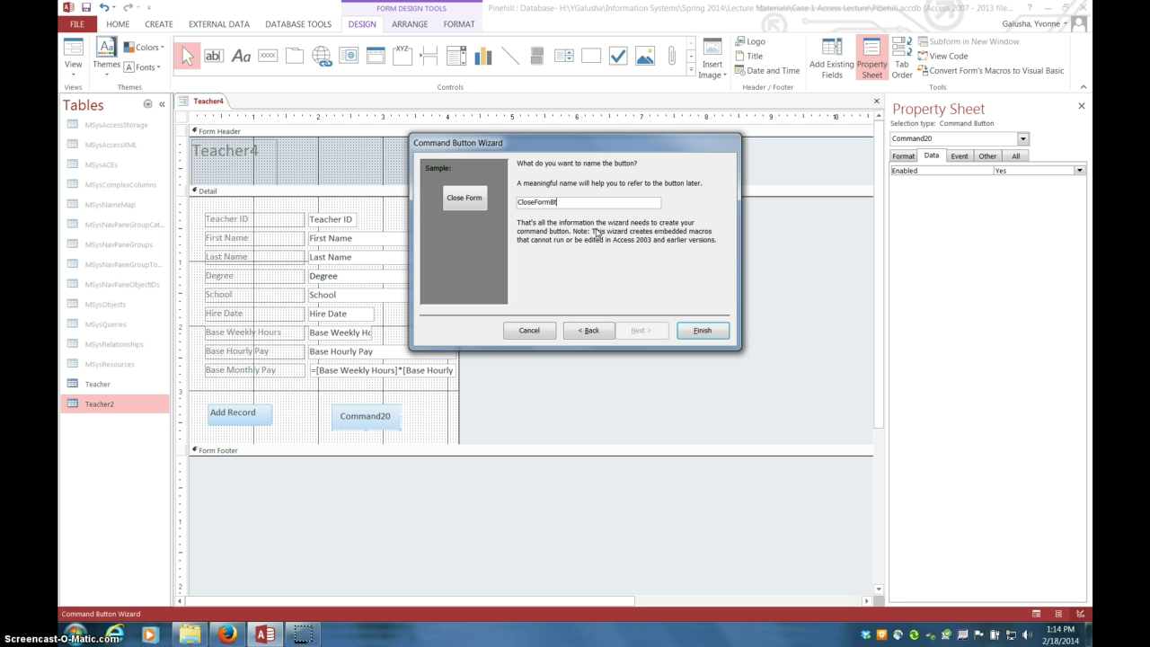
pyautogui.click(701, 331)
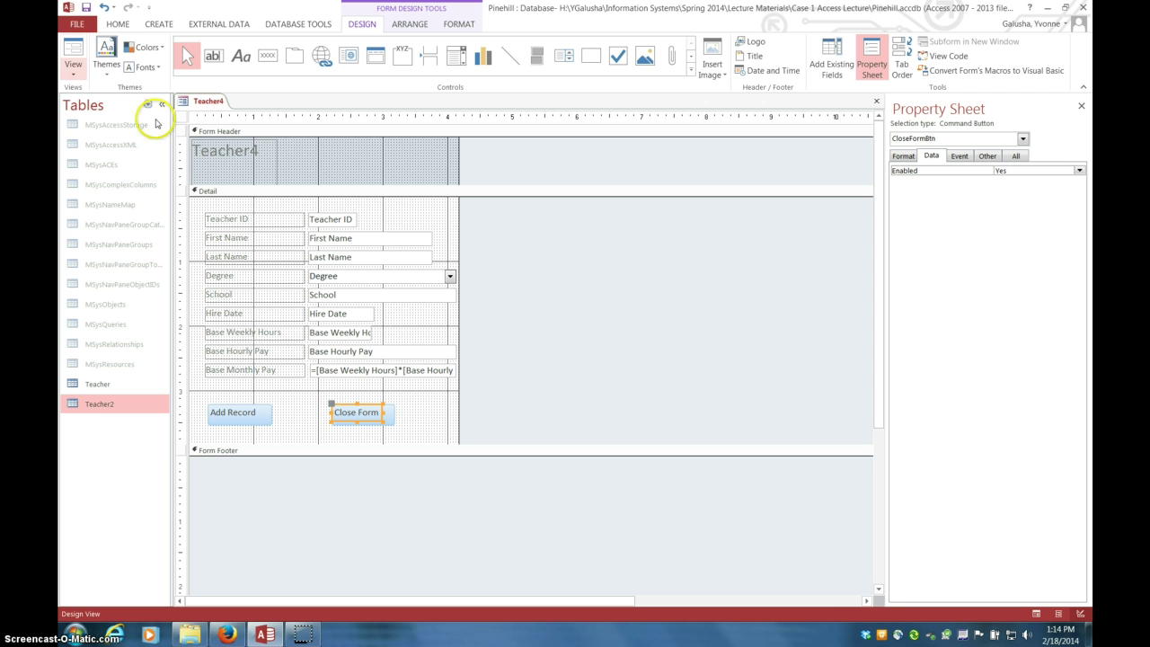
# Test the Add Record and Close Form buttons in Form View, saving the Teacher4 form's design changes on closing.
pyautogui.click(75, 64)
pyautogui.click(95, 96)
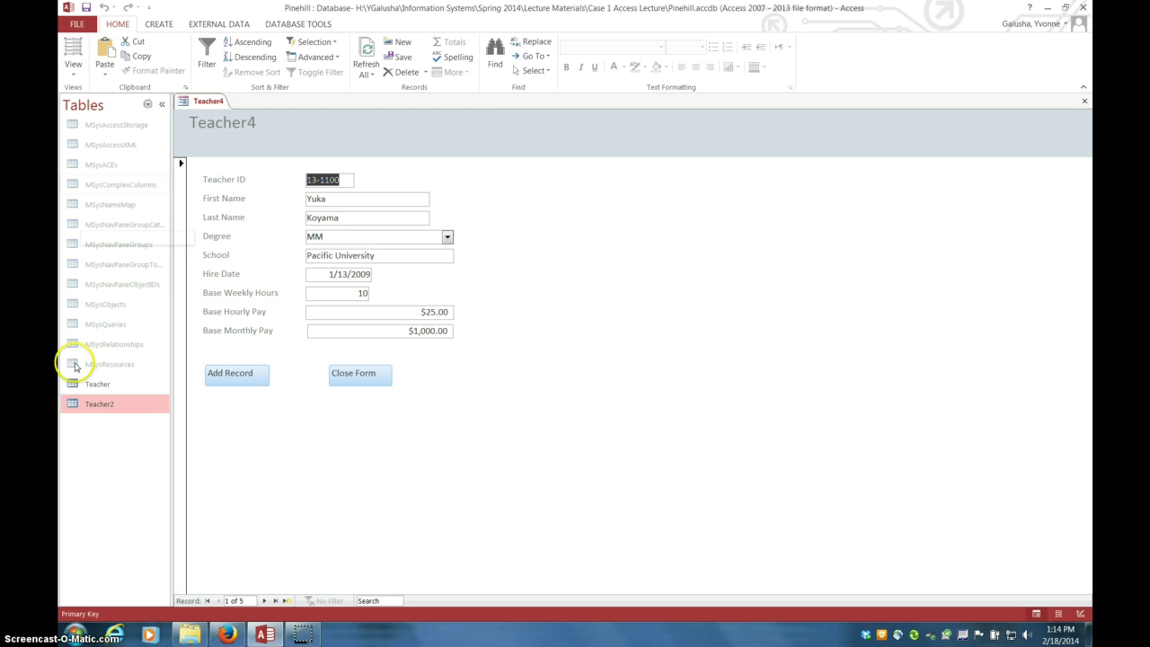
pyautogui.click(230, 385)
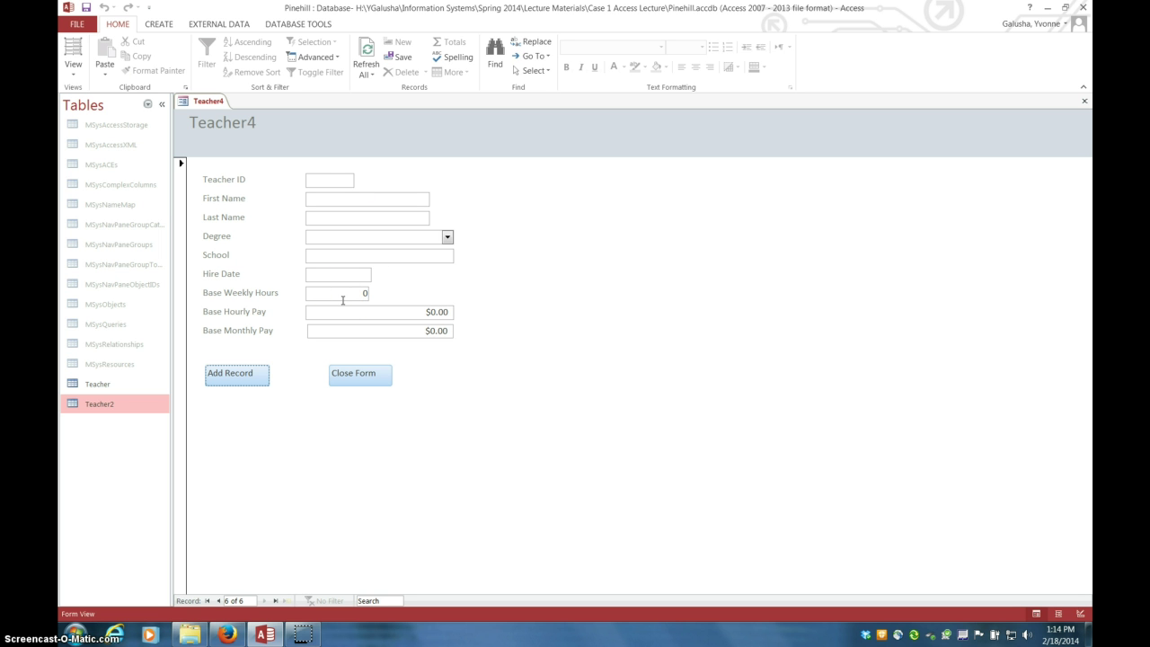
pyautogui.click(356, 375)
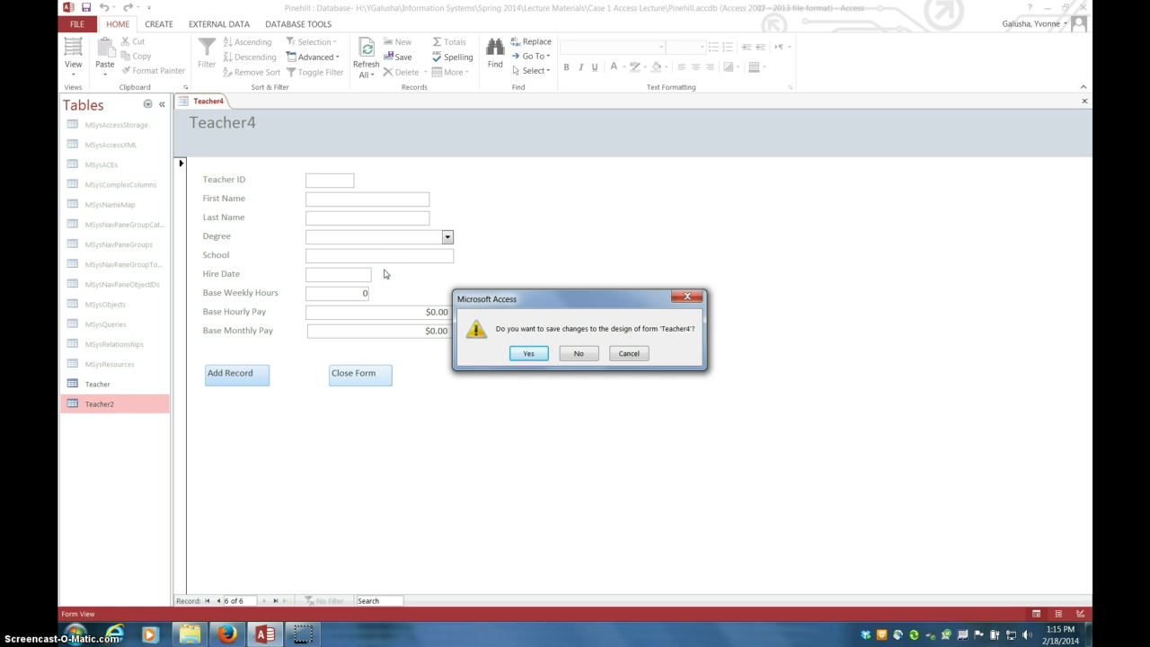
pyautogui.click(528, 354)
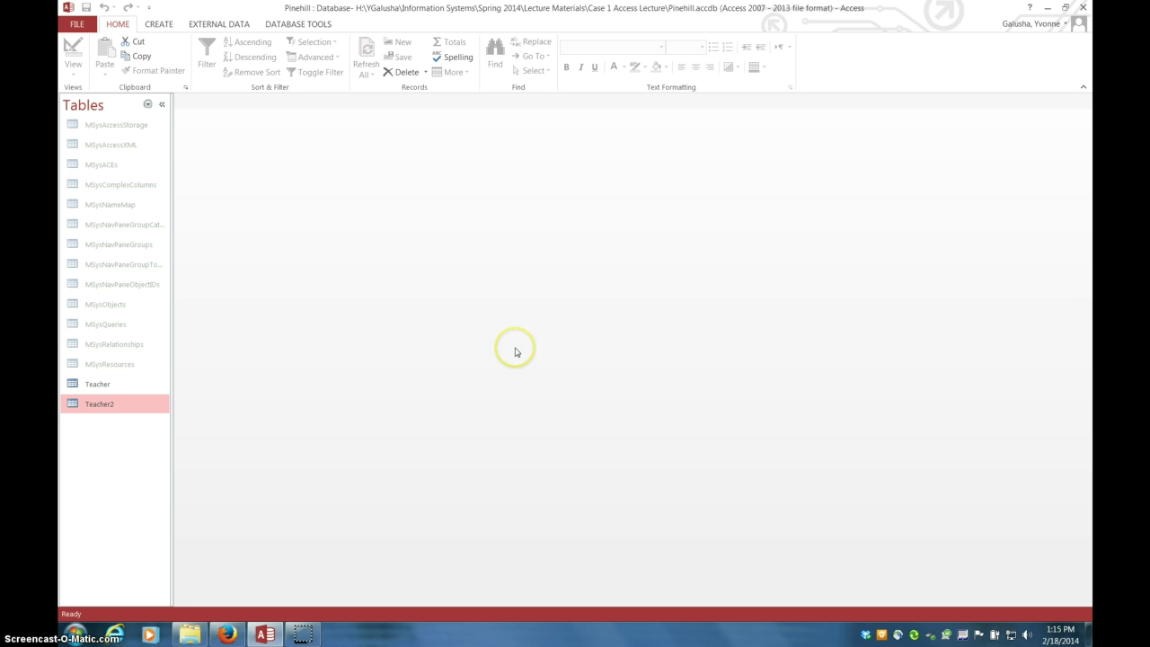